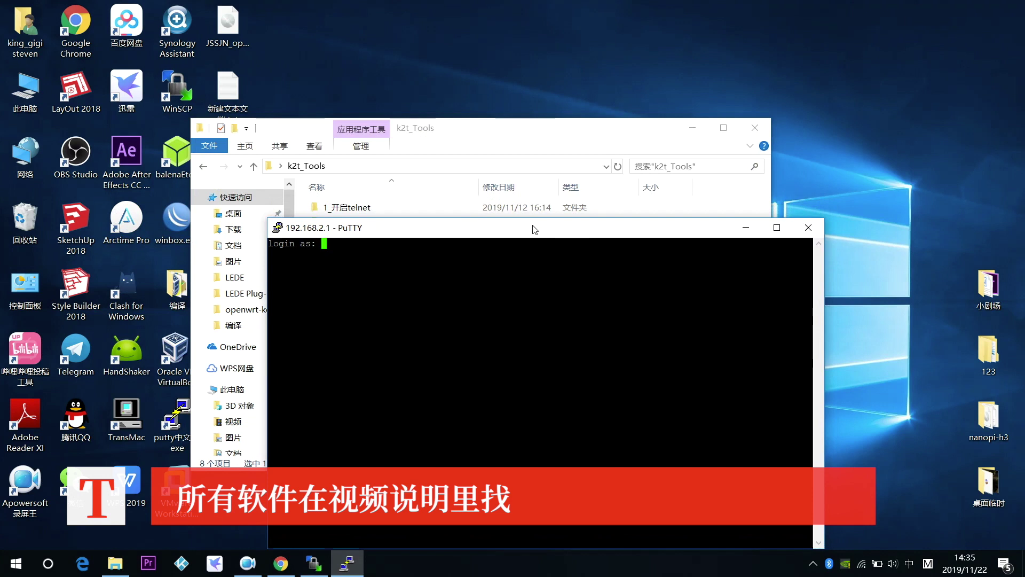
Log in to the router as root with its password, then bring the k2t_Tools folder forward.
key("shift")
key("Return")
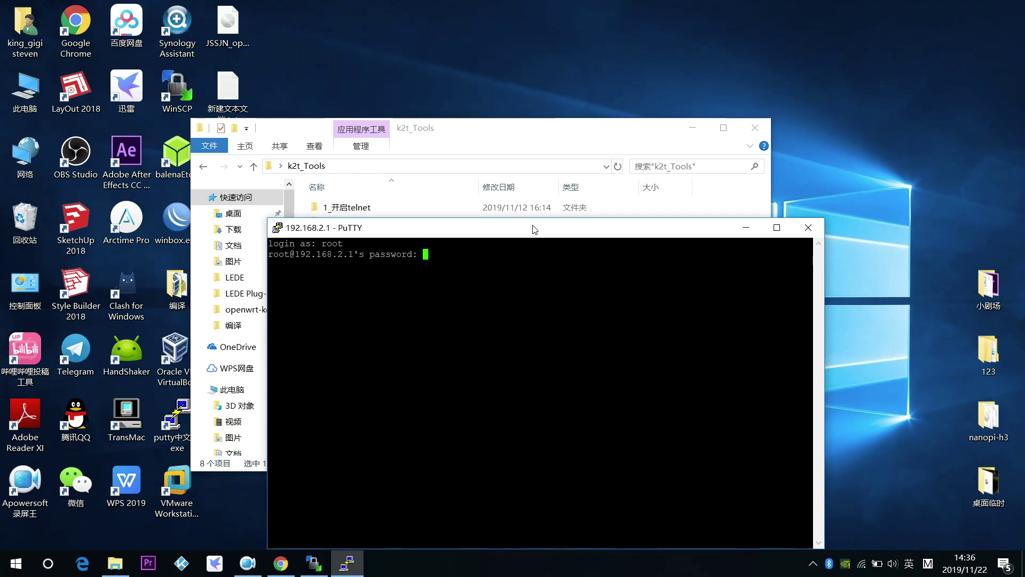
key("Return")
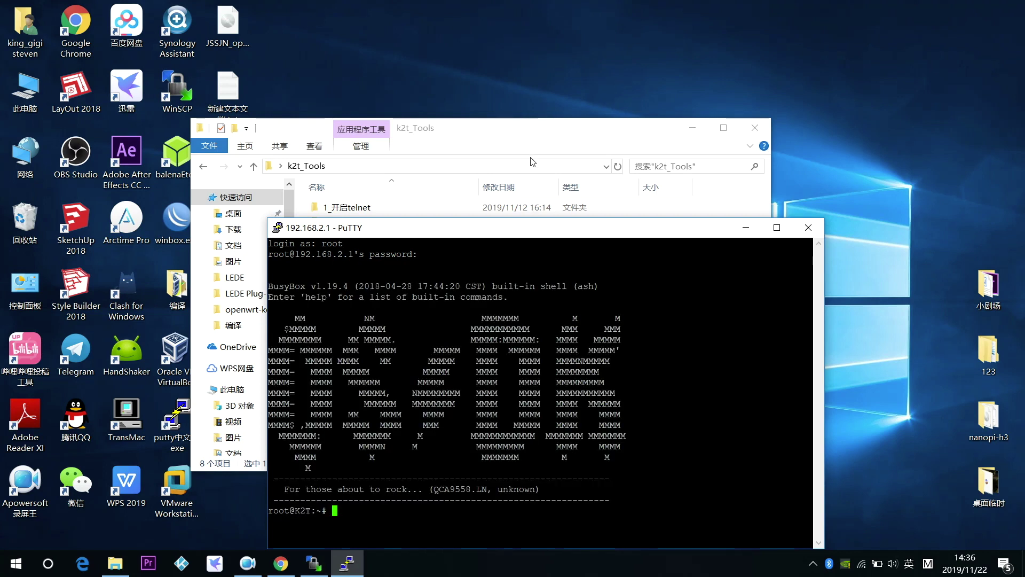
left_click_drag(536, 234, 643, 122)
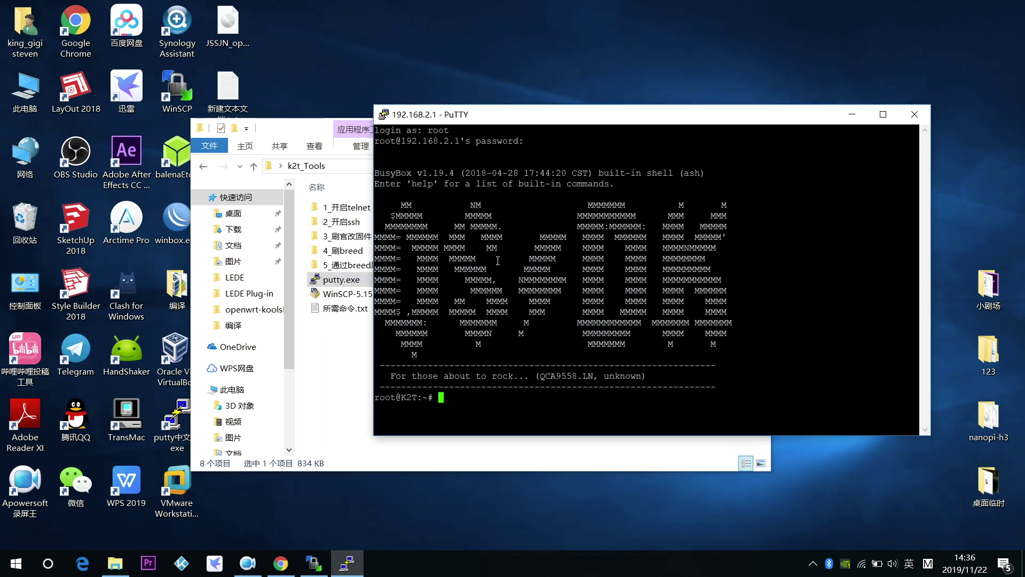
left_click(333, 384)
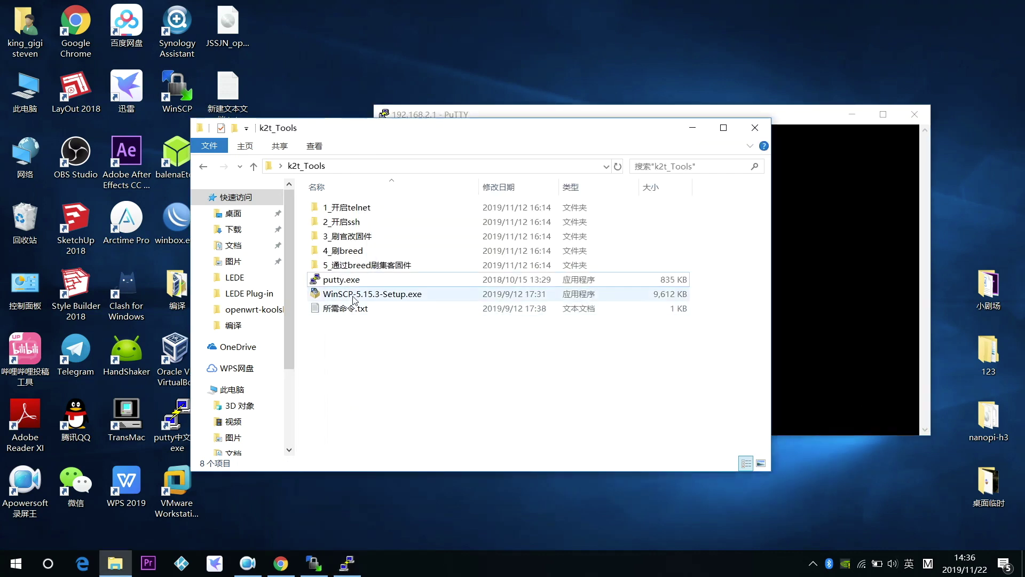
Copy the mtd -r write command from 3_刷官改固件\所需命令.txt, then close Notepad and Explorer.
double_click(350, 239)
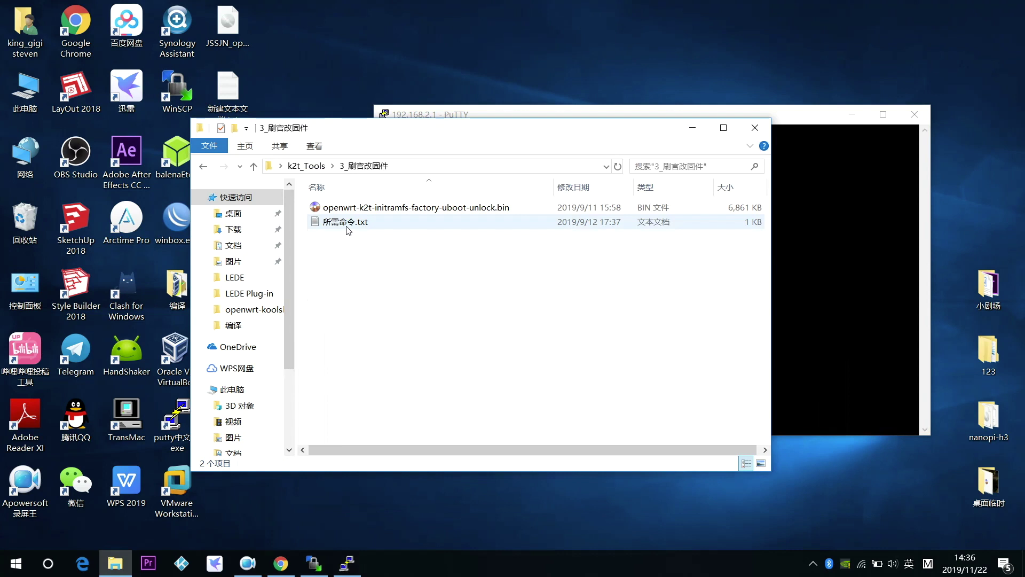
double_click(347, 228)
key("ctrl+a")
key("super+c")
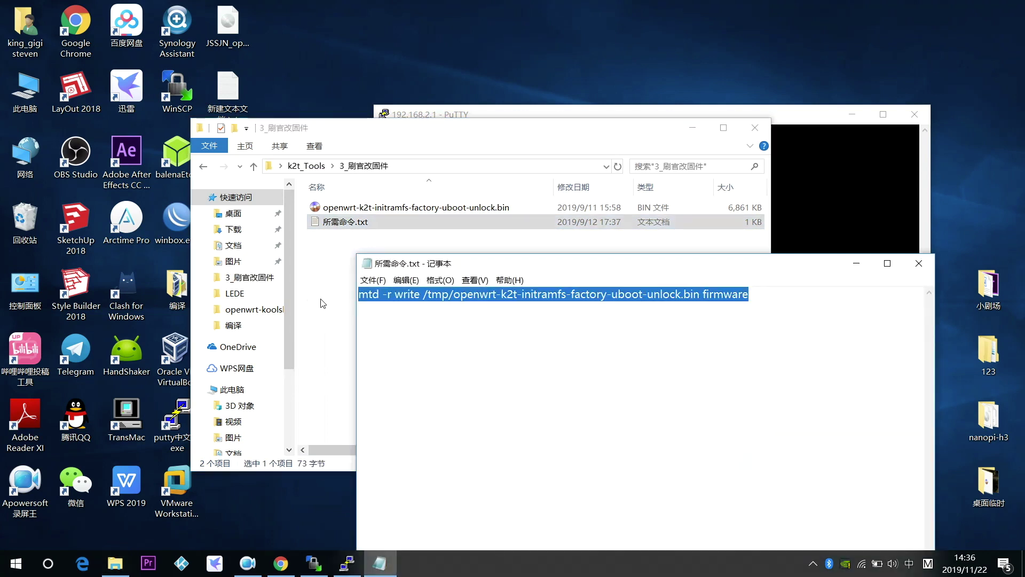
left_click(919, 263)
left_click(692, 127)
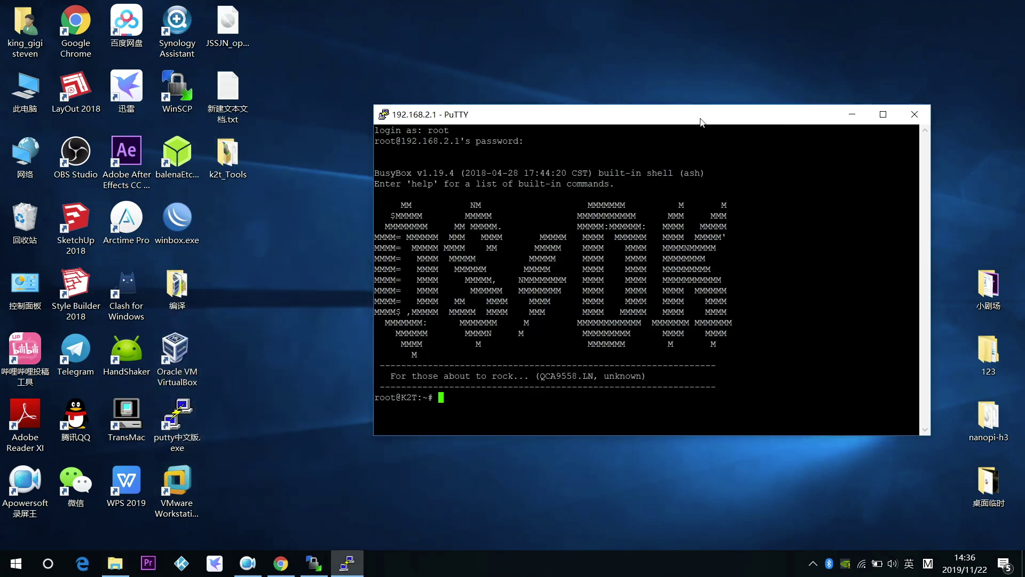
Paste and run the mtd write command to flash the unlock firmware, dismiss the disconnect prompts and close PuTTY.
right_click(405, 398)
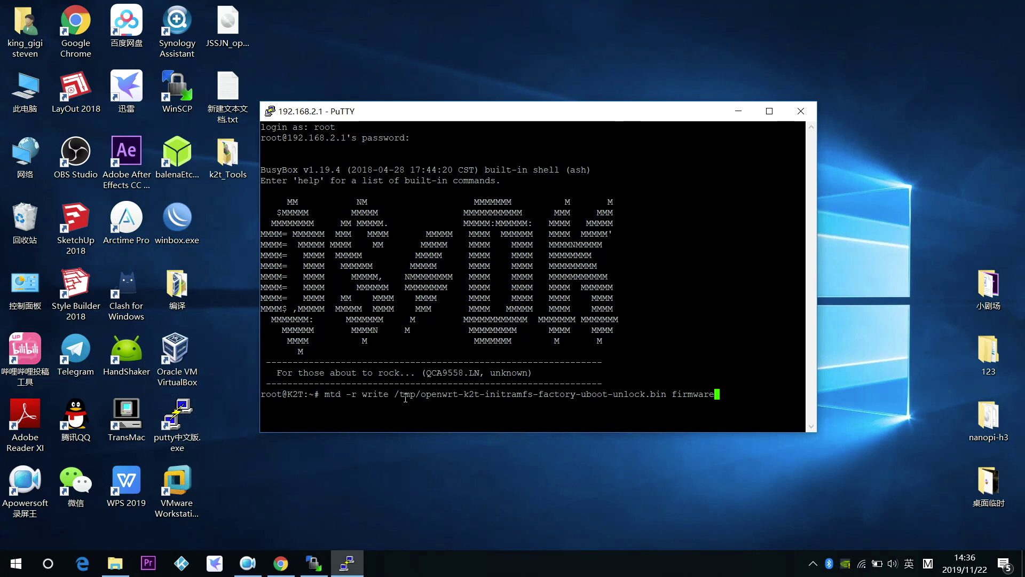
key("Return")
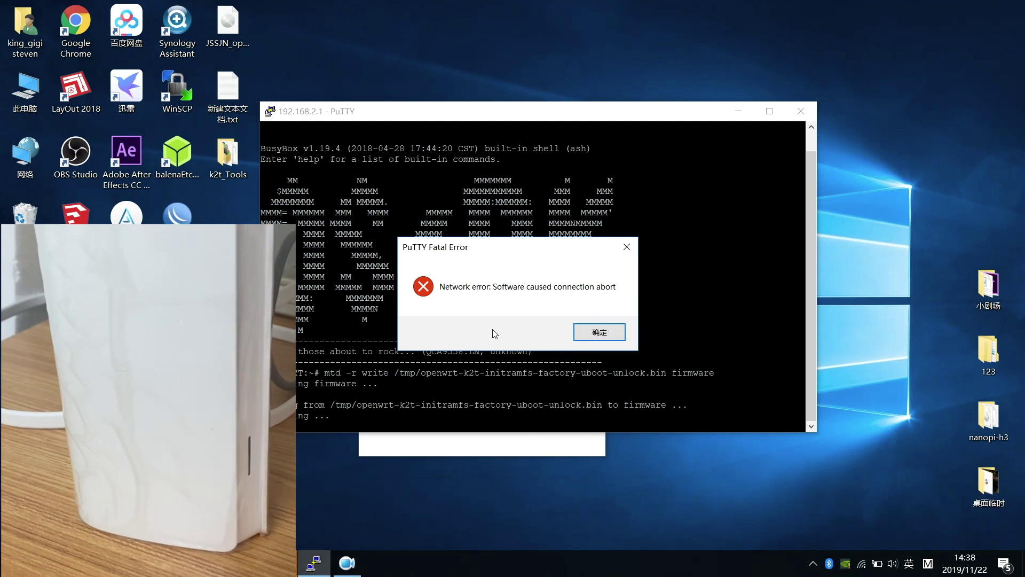
left_click(588, 332)
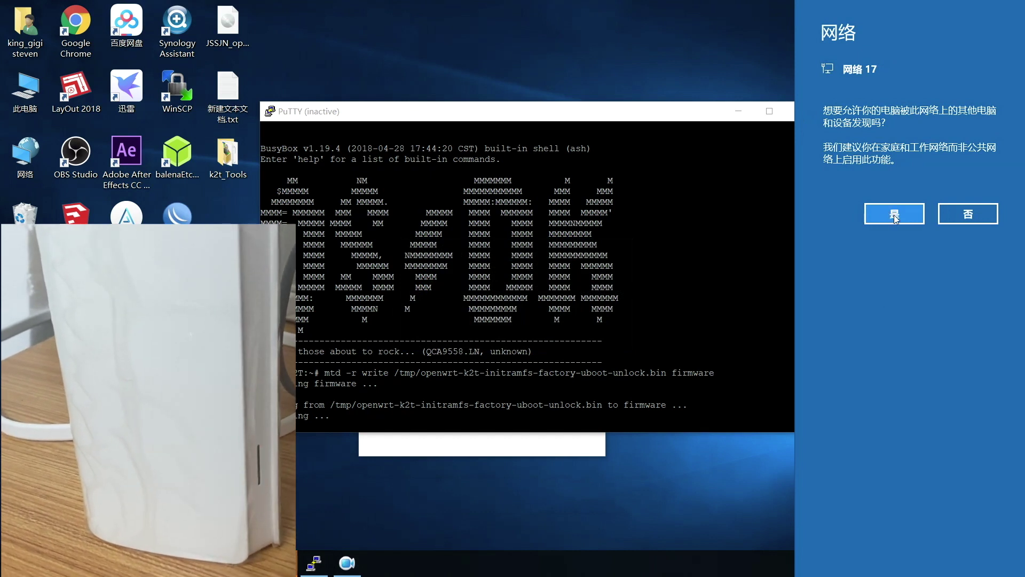
left_click(894, 216)
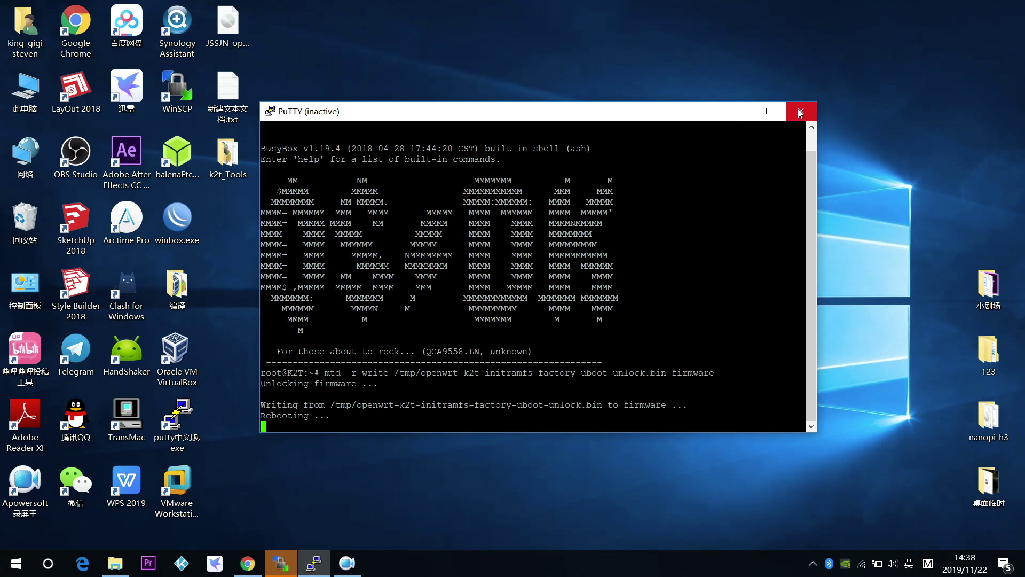
left_click(800, 112)
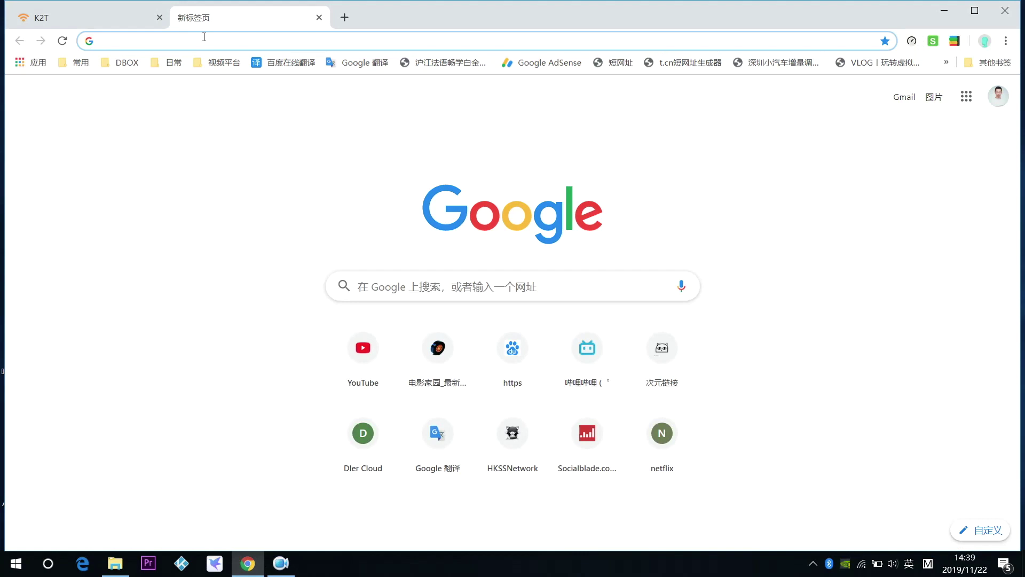
Load 192.168.15.1 in Chrome and sign in with the admin password.
type("192.16")
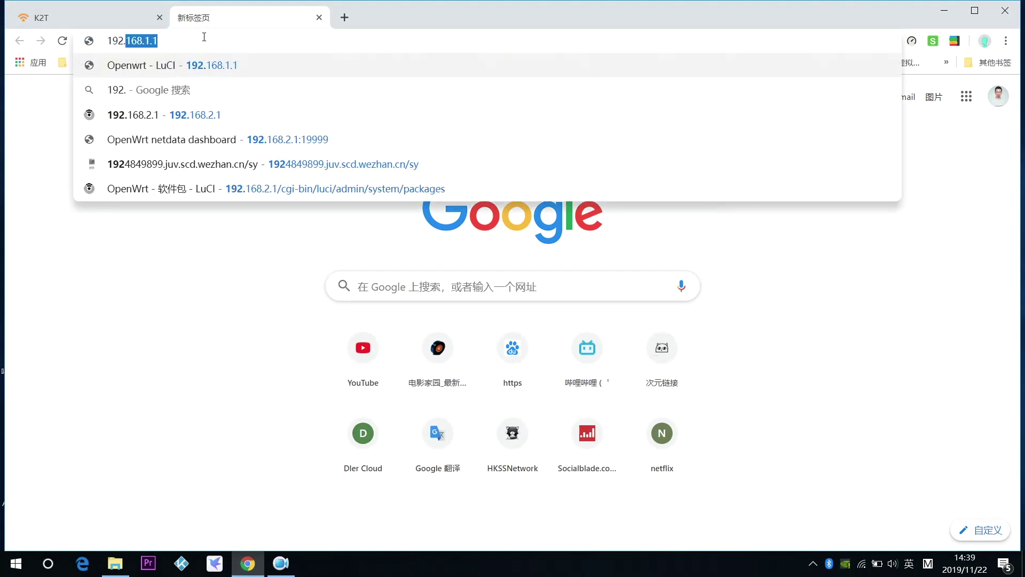
type("8.15.1")
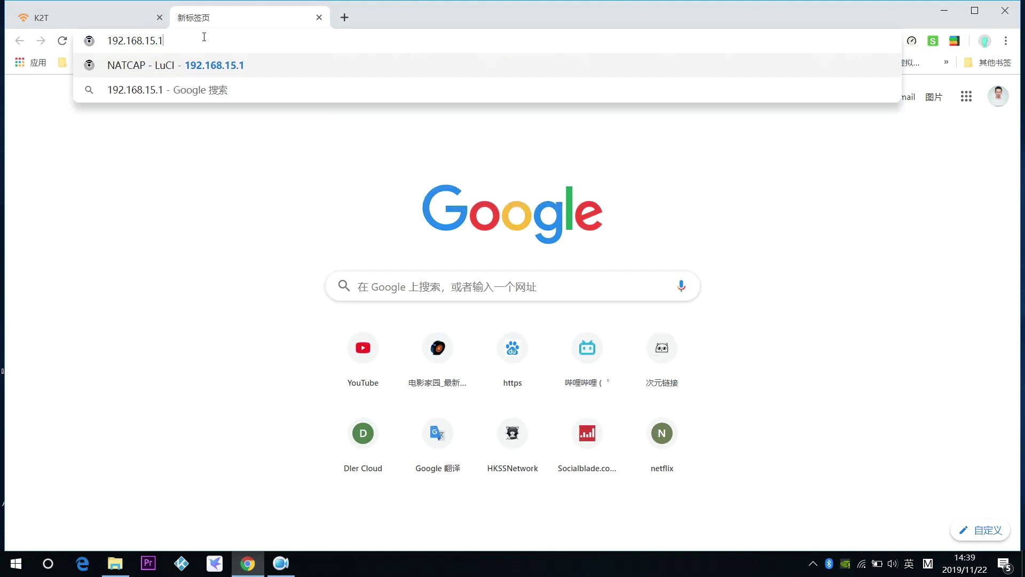
key("Return")
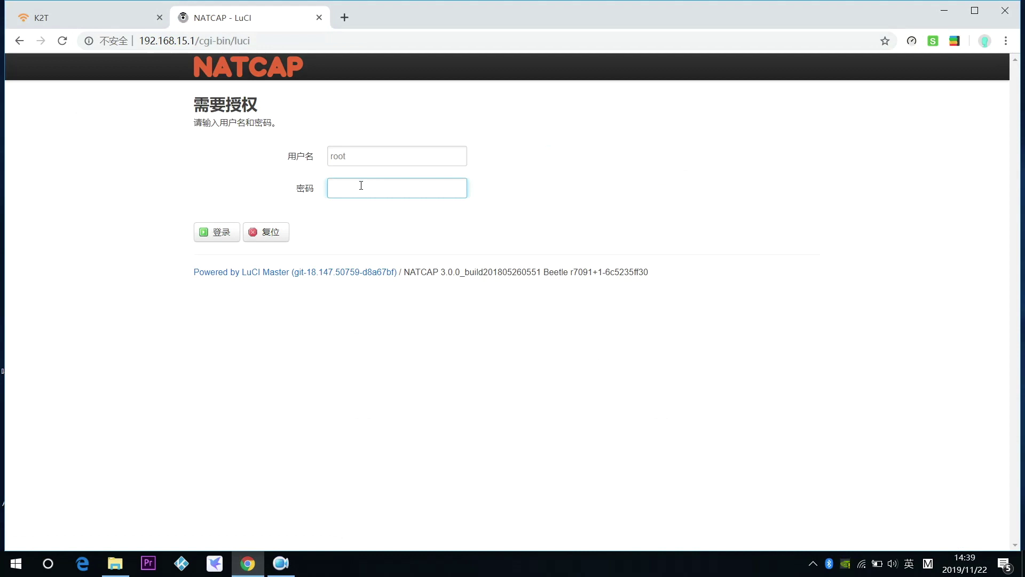
type("•••••")
key("Return")
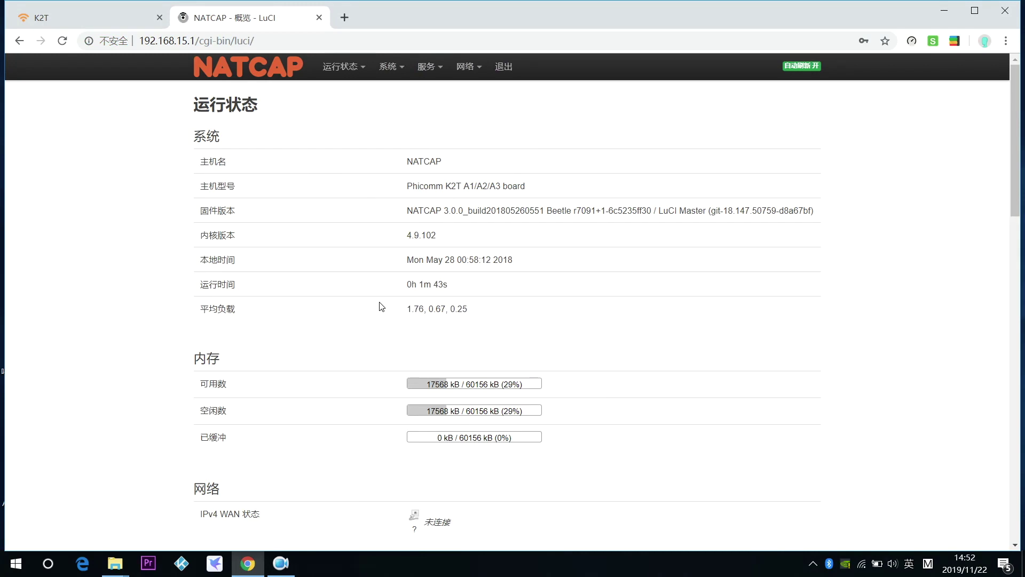
Under 系统 > 管理权, tick 密码验证 and 允许 root 用户凭密码登录, then save and apply.
mouse_move(394, 69)
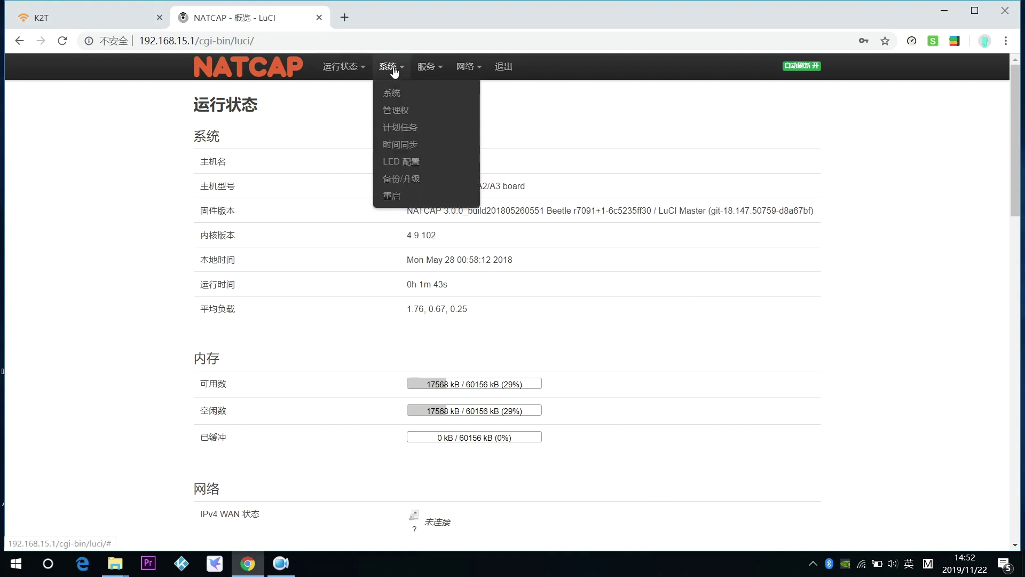
left_click(395, 113)
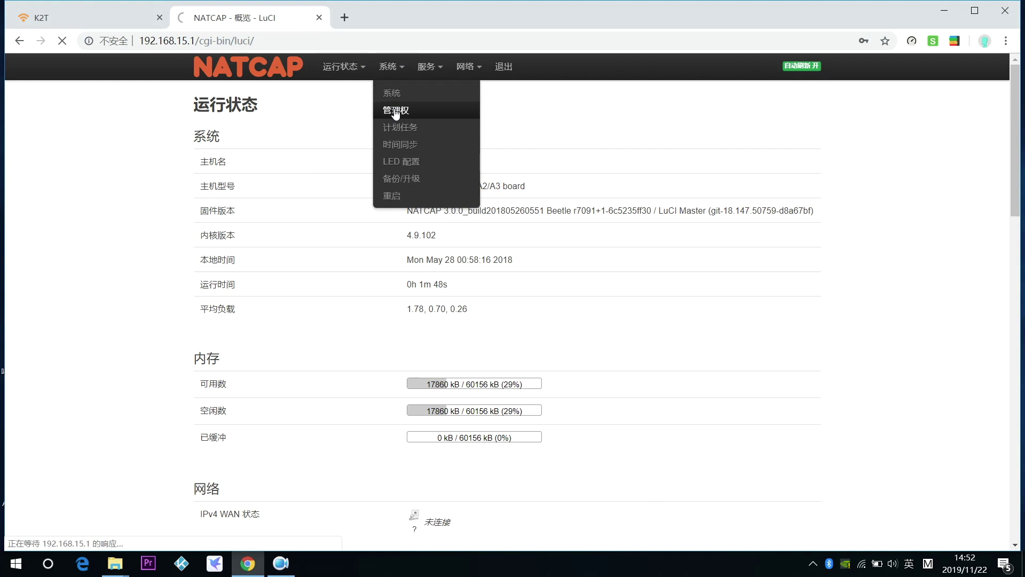
scroll(542, 248, "down", 4)
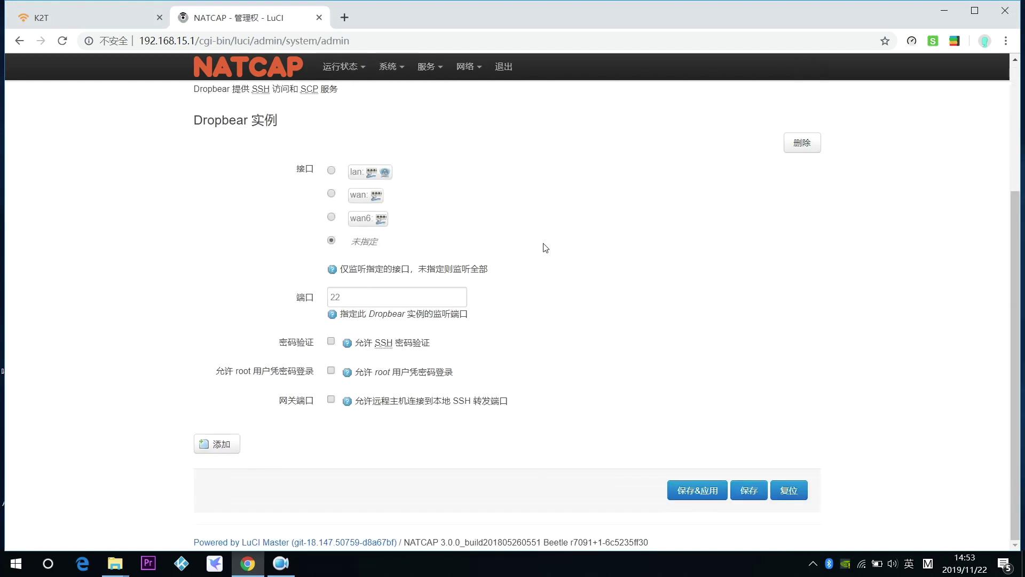
left_click(332, 343)
left_click(331, 371)
left_click(698, 490)
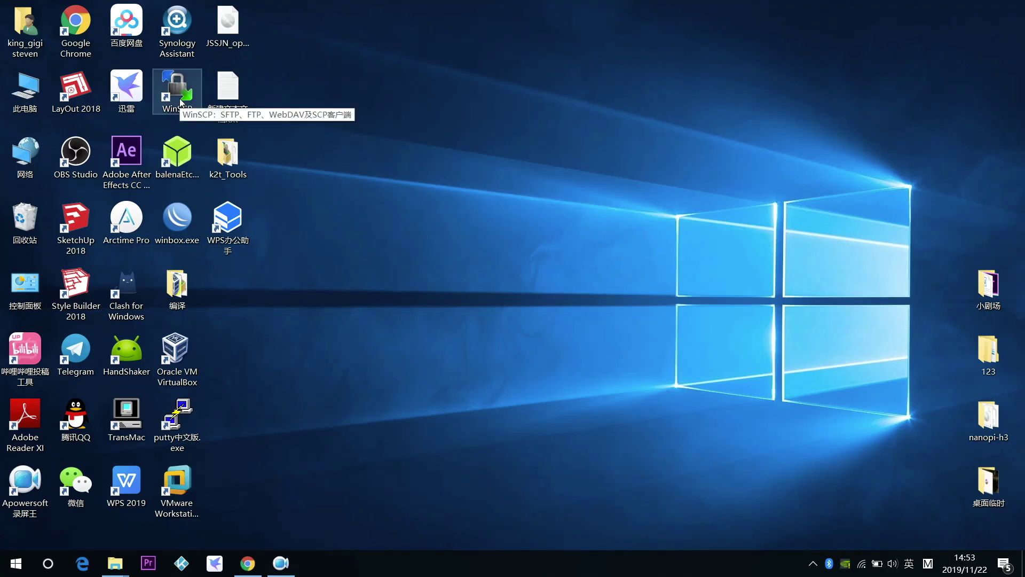
Launch WinSCP and start a new site using the SCP protocol.
left_click(181, 101)
double_click(181, 101)
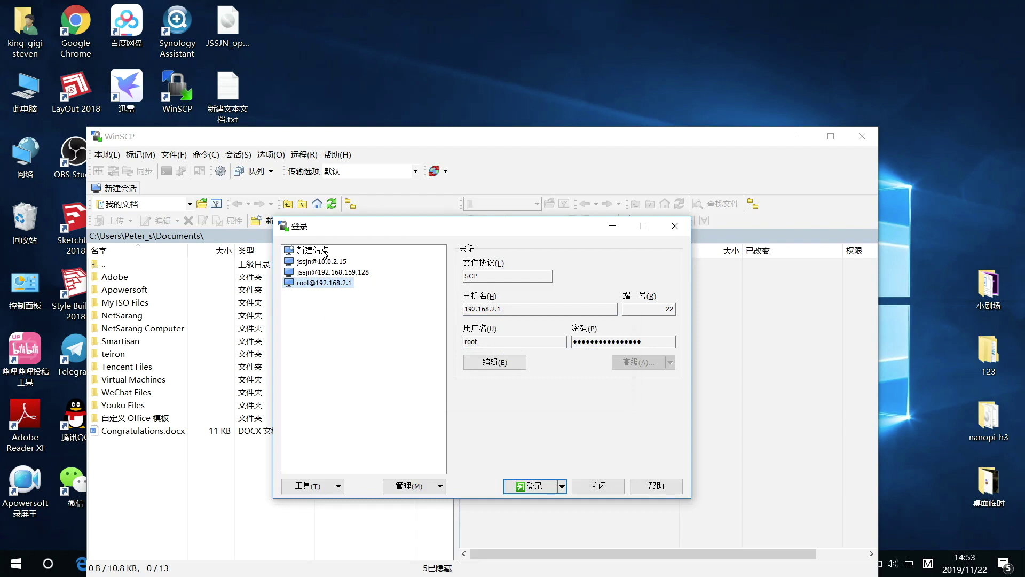
left_click(324, 253)
left_click(517, 278)
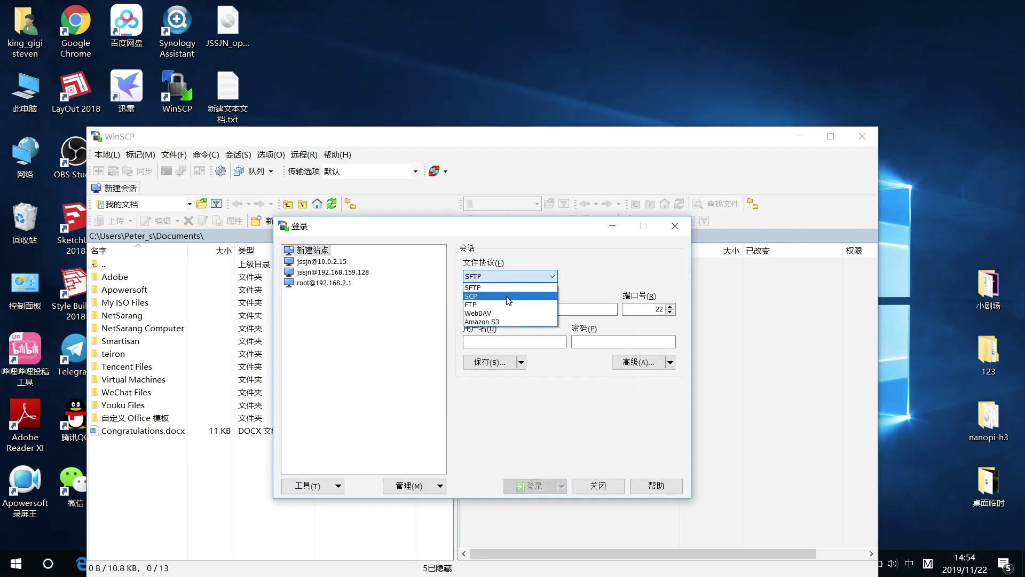
left_click(508, 296)
Enter host 192.168.15.1, user name root and the router password.
left_click(500, 308)
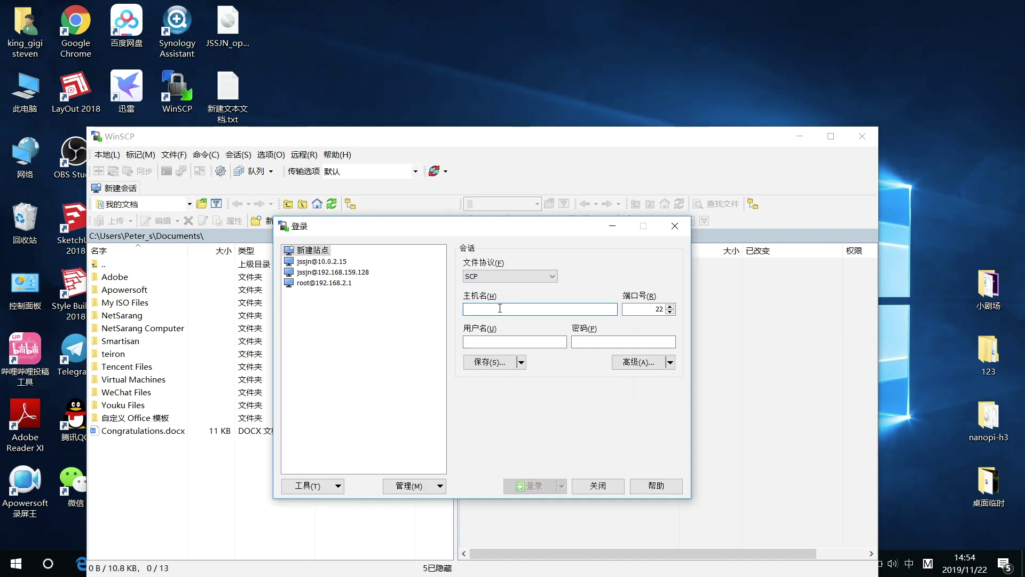
type("192")
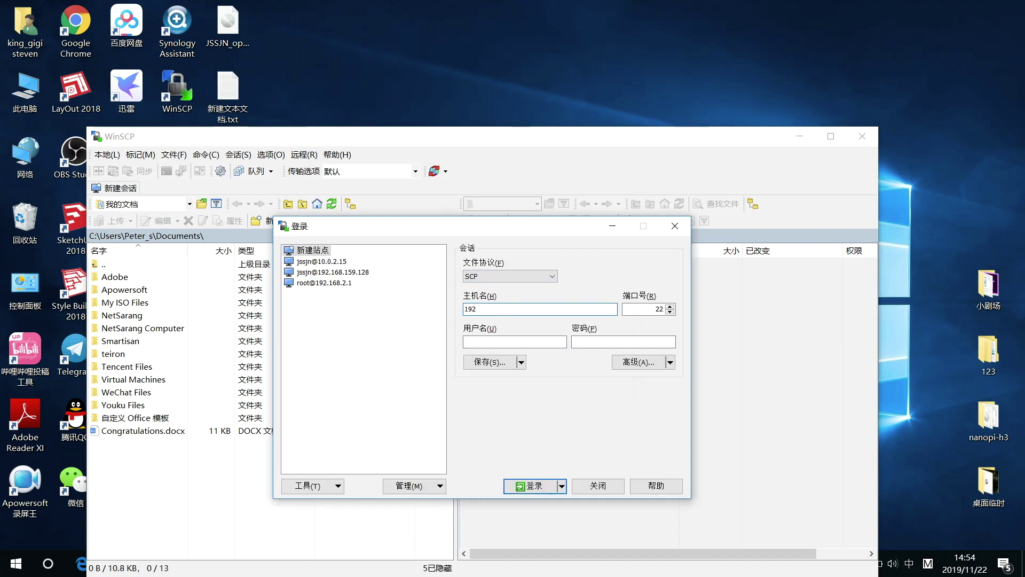
type(".168.15.1")
left_click(515, 342)
key("shift")
type("root")
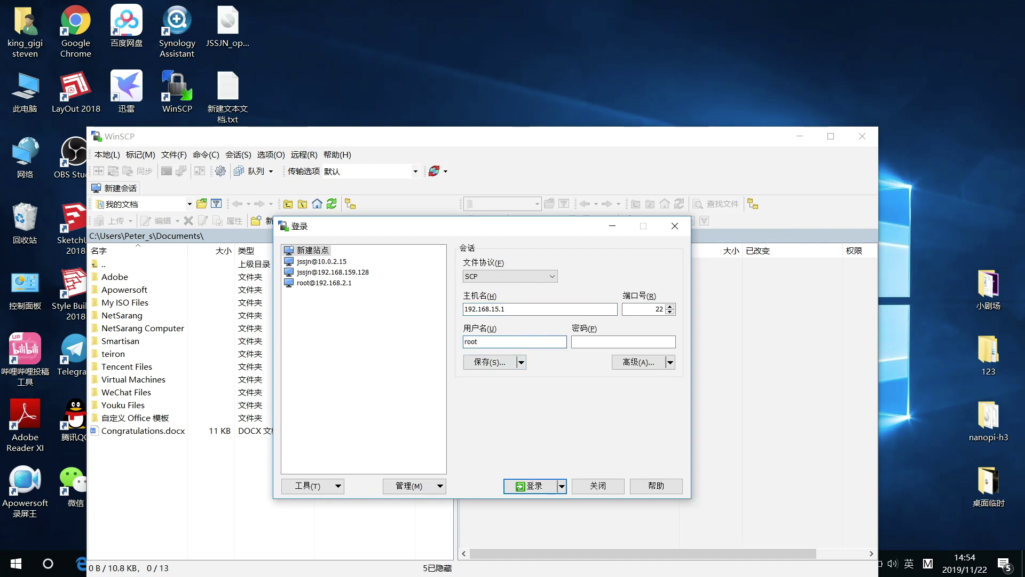
left_click(632, 340)
type("•••••")
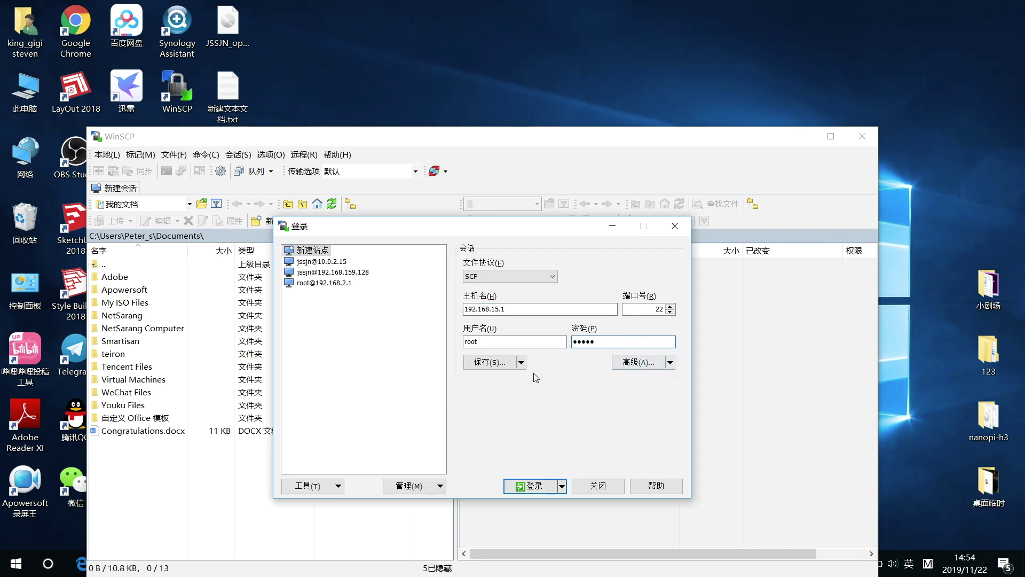
Save the site with its password, log in, and accept the router's updated host key.
left_click(488, 361)
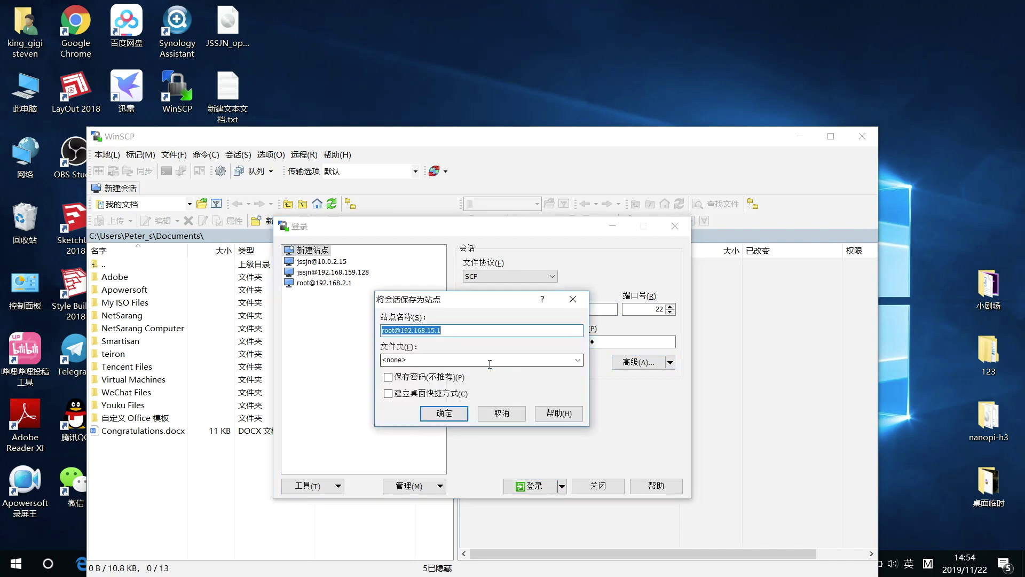
left_click(416, 378)
left_click(439, 415)
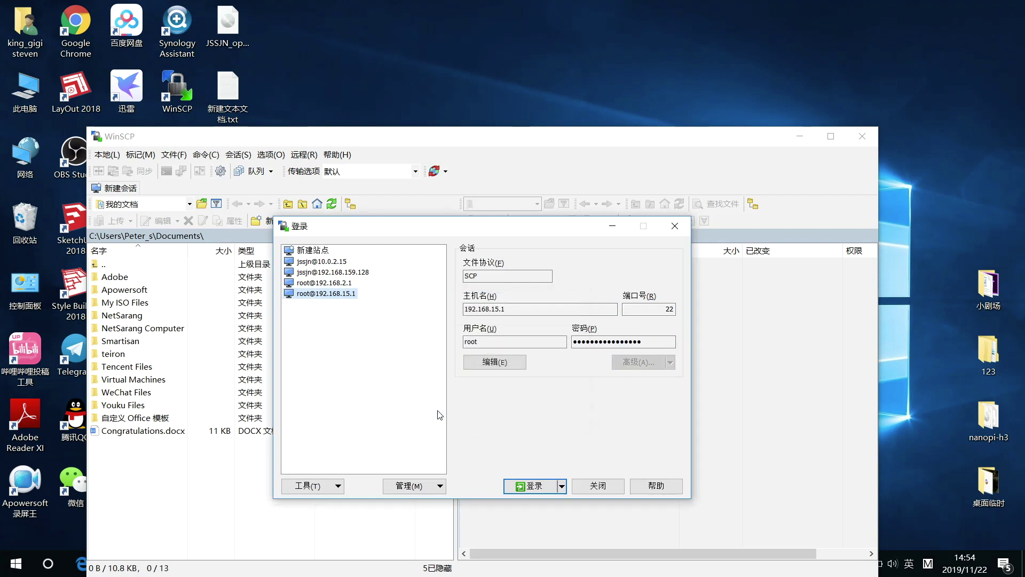
left_click(531, 486)
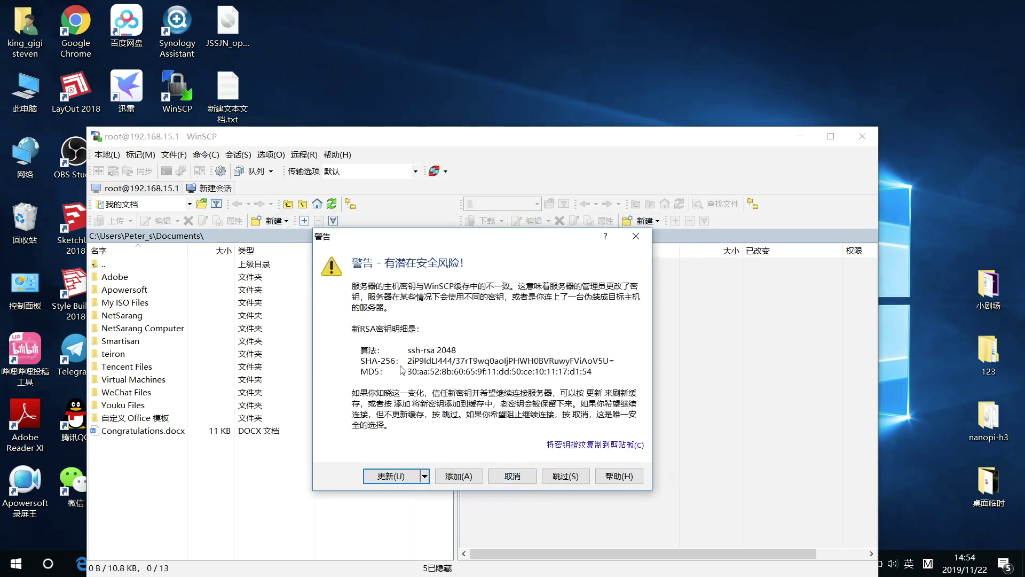
left_click(396, 477)
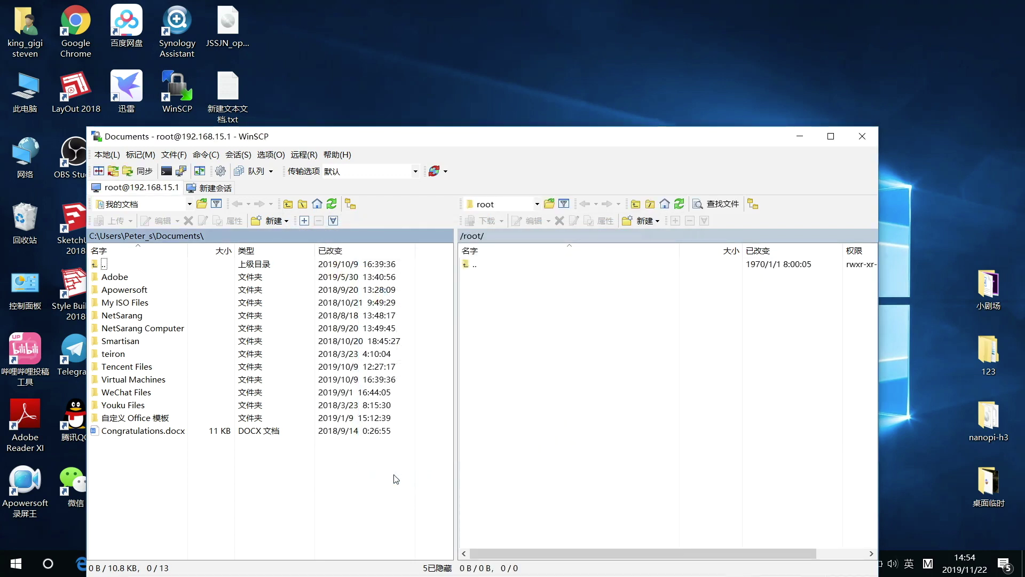
Navigate the remote pane up to / and into tmp, then open the k2t_Tools folder.
left_click(551, 383)
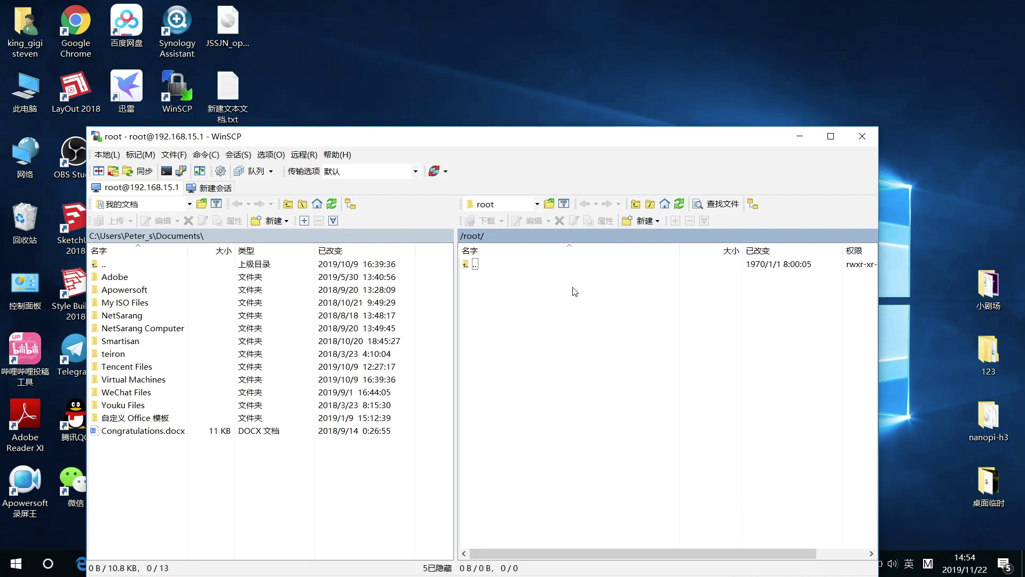
double_click(494, 250)
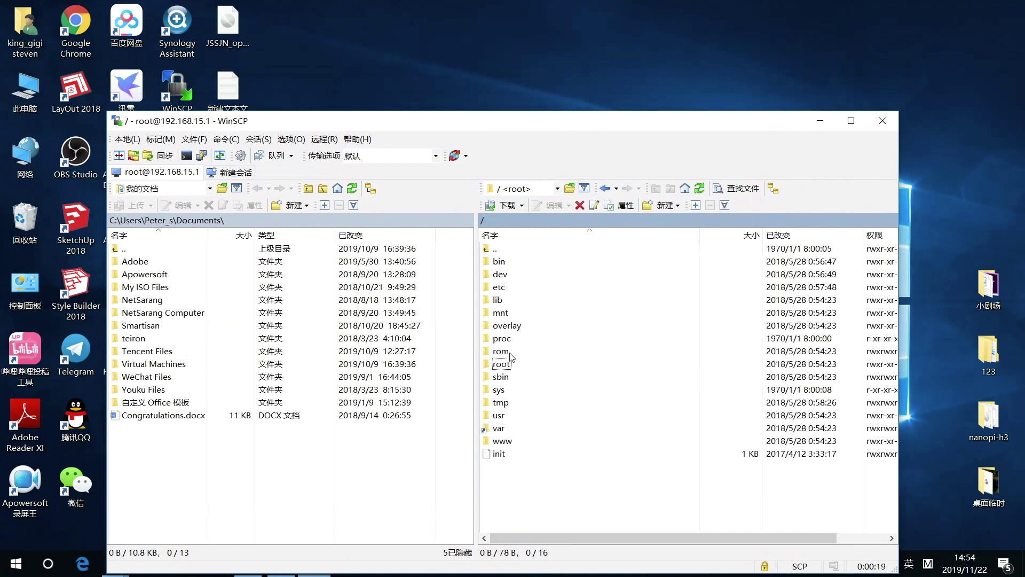
double_click(501, 402)
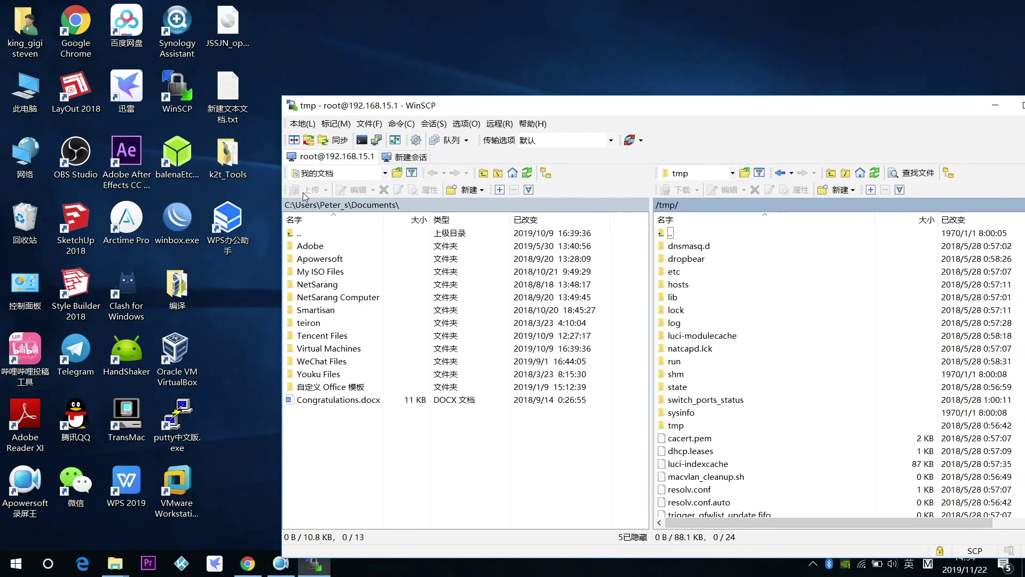
double_click(229, 160)
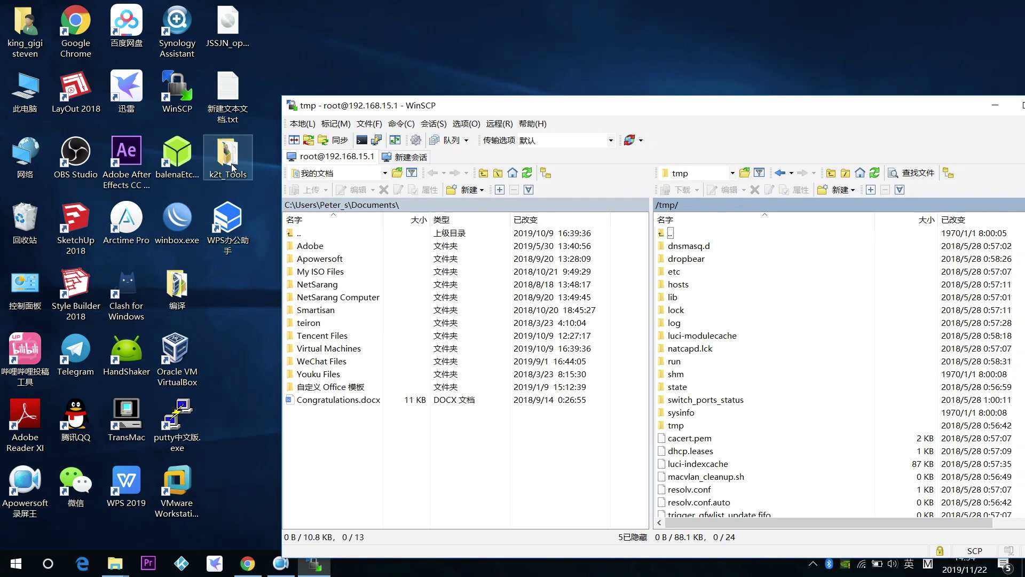
Open 4_刷breed and drag breed-qca9563-phicomm-k2t.bin onto the router's /tmp pane.
left_click_drag(649, 142, 511, 140)
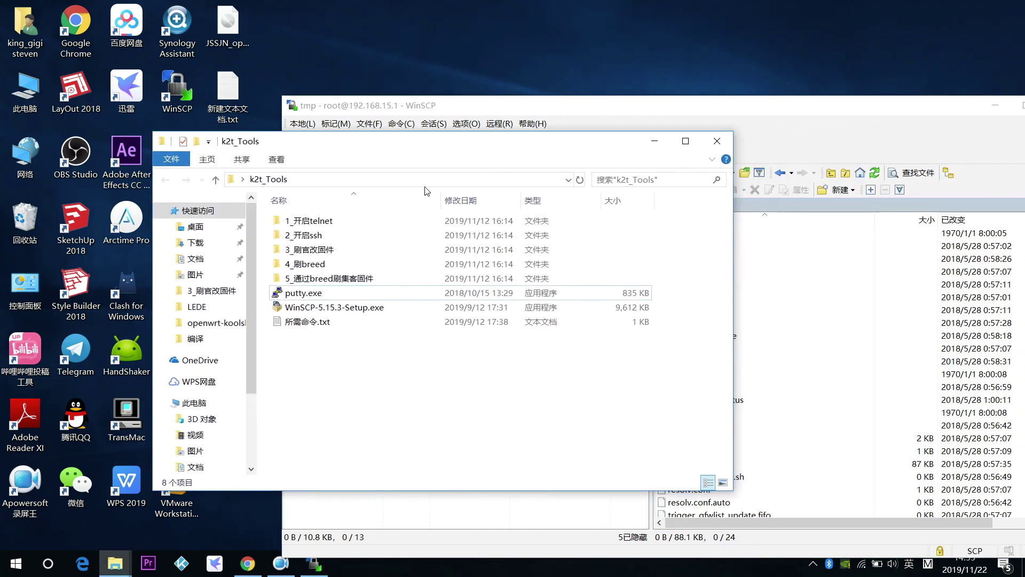
left_click(311, 269)
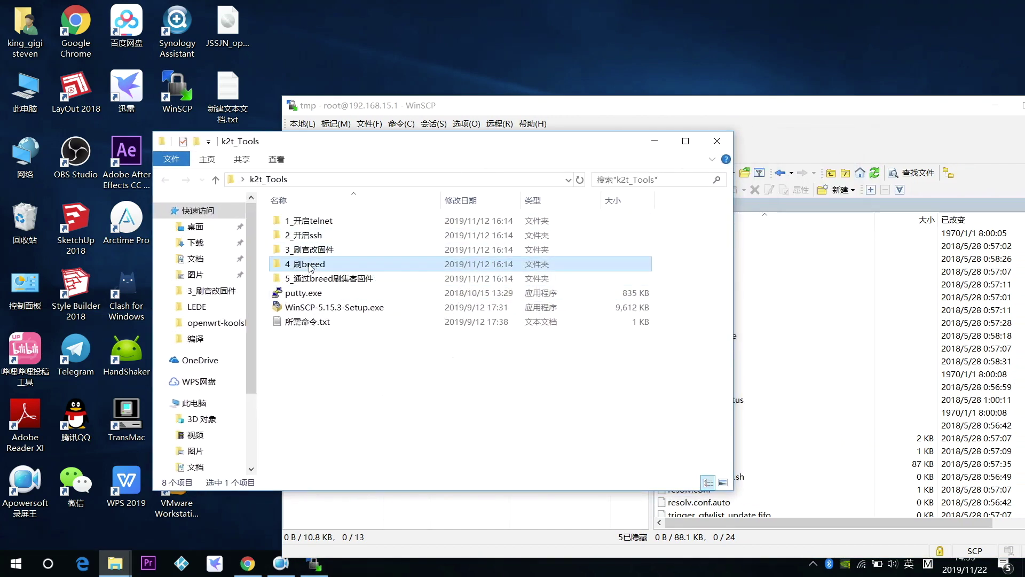
double_click(311, 265)
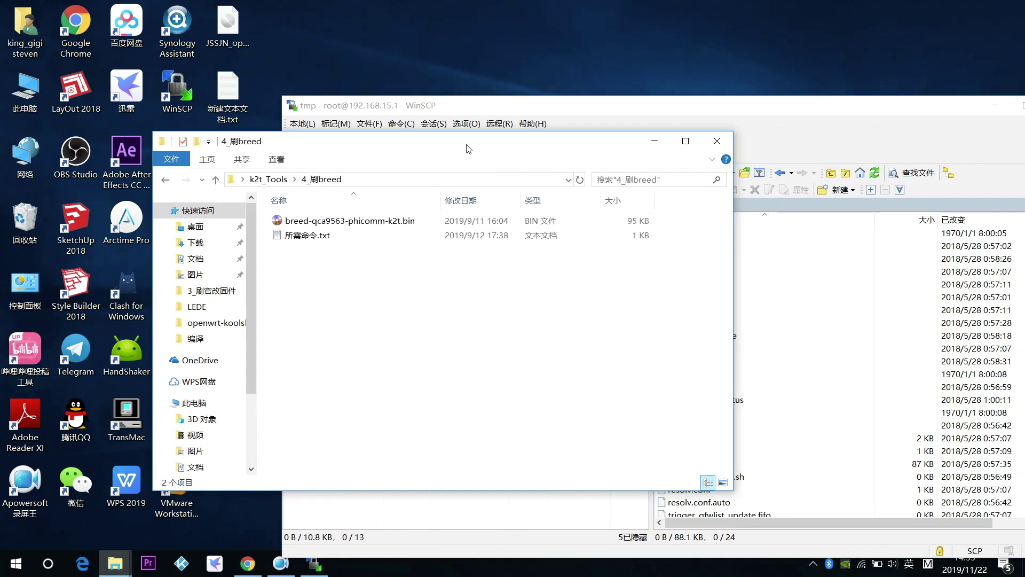
left_click_drag(469, 151, 429, 146)
left_click(361, 217)
left_click_drag(343, 220, 887, 470)
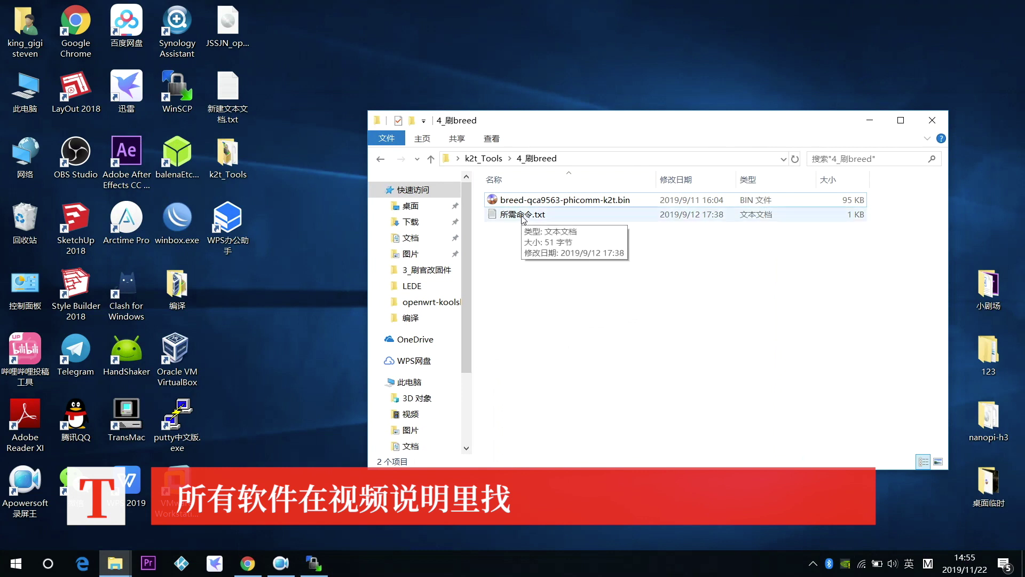
Copy 'mtd write /tmp/breed-qca9563-phicomm-k2t.bin u-boot' from 所需命令.txt and close it.
double_click(523, 215)
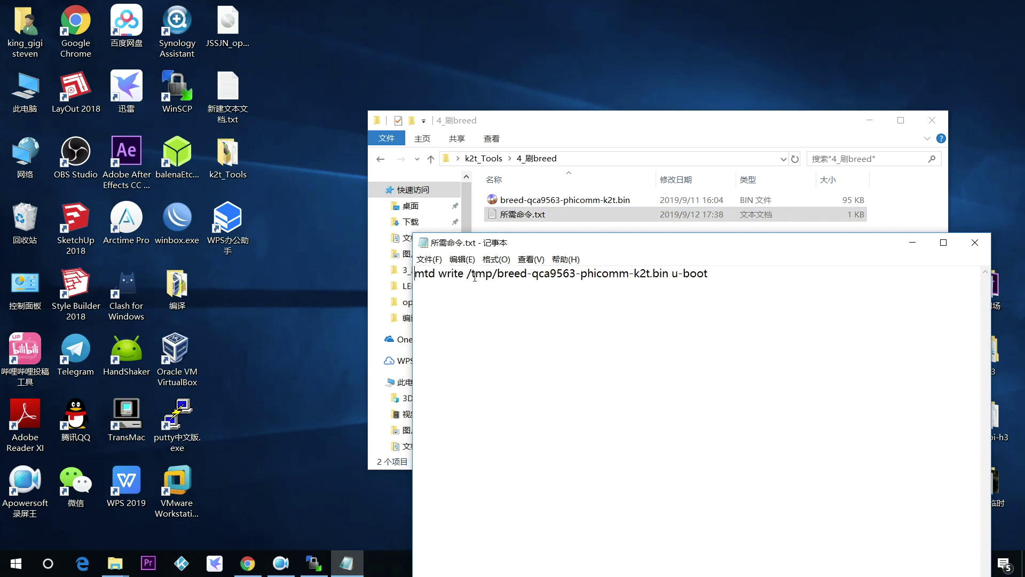
left_click_drag(715, 268, 412, 277)
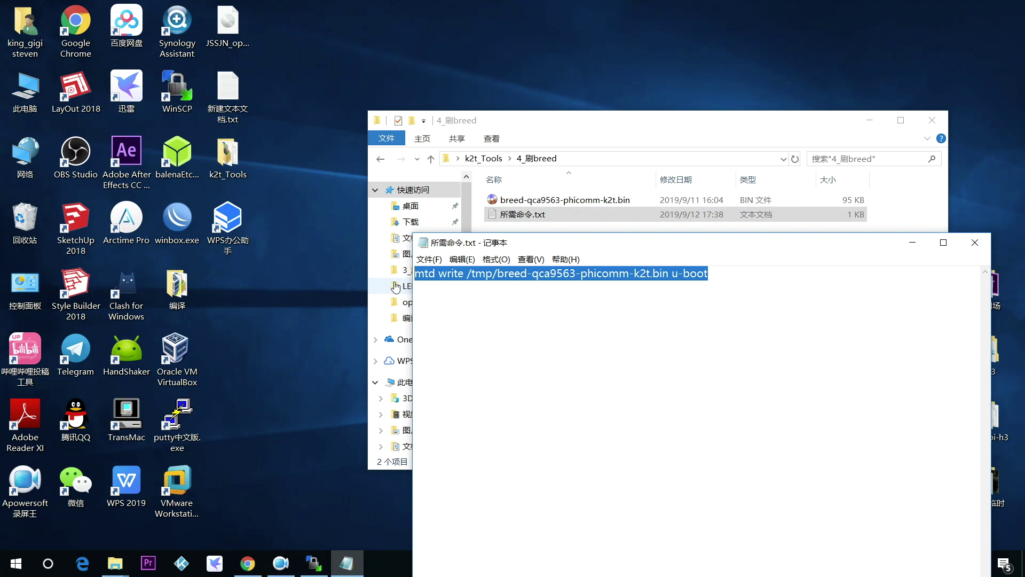
left_click(975, 243)
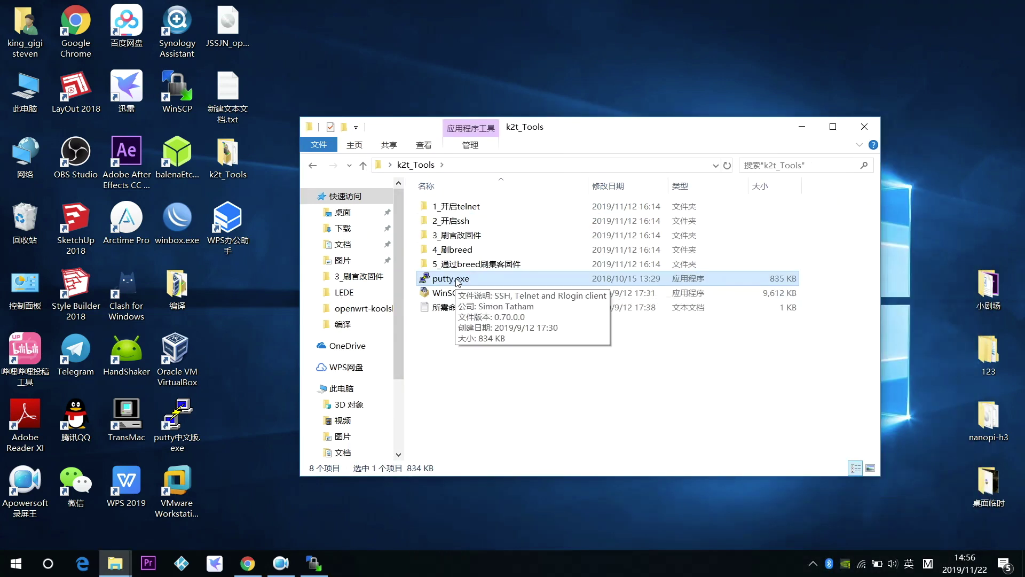
Run PuTTY as administrator and connect to 192.168.15.1, trusting the changed host key.
right_click(457, 279)
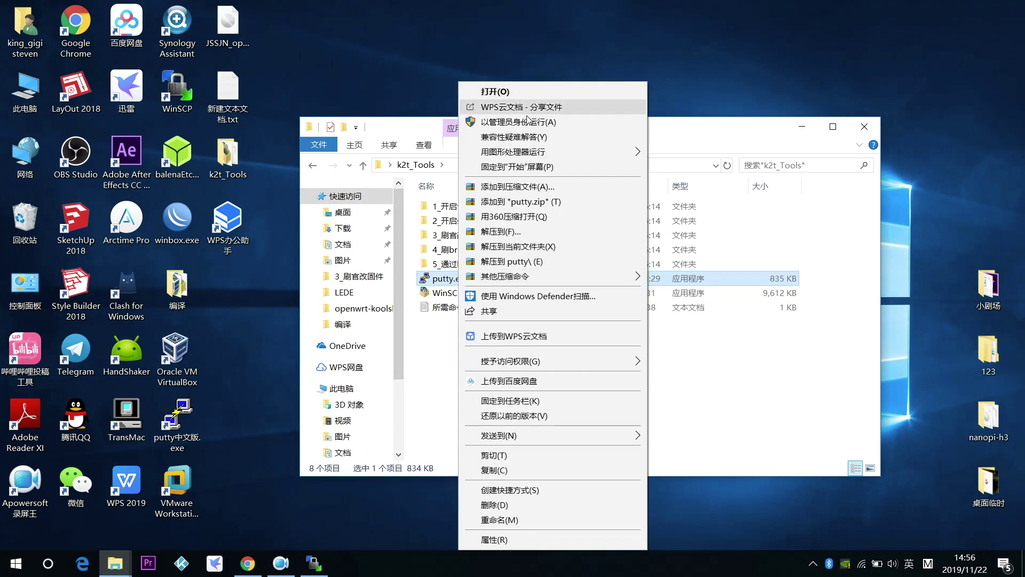
left_click(527, 121)
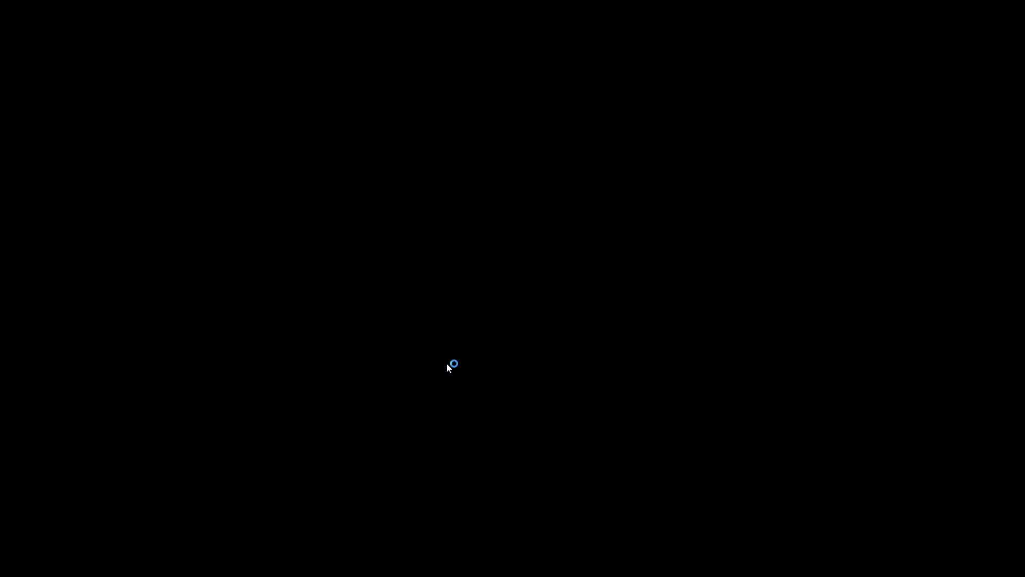
type("192.168.15.1")
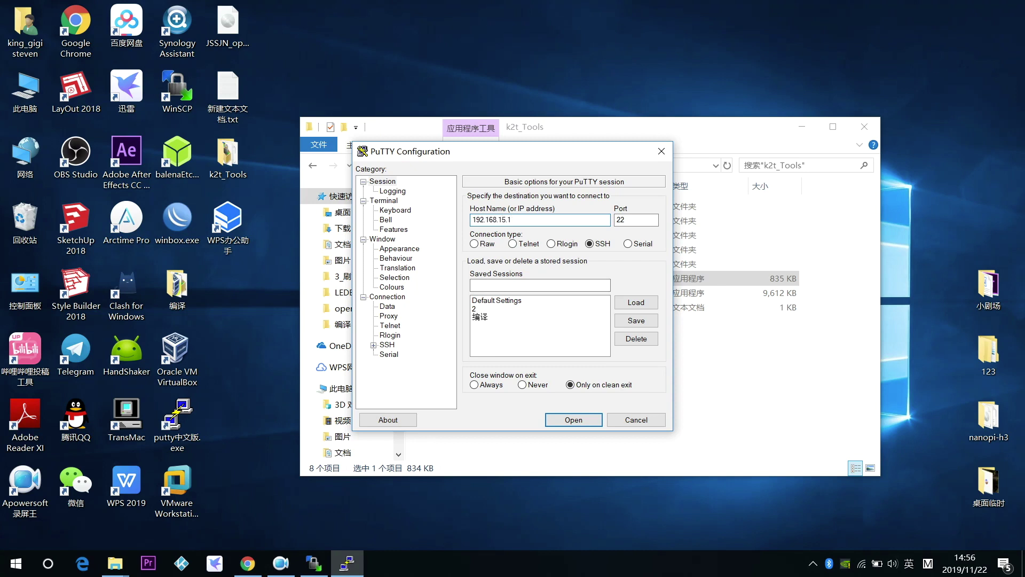
left_click(570, 420)
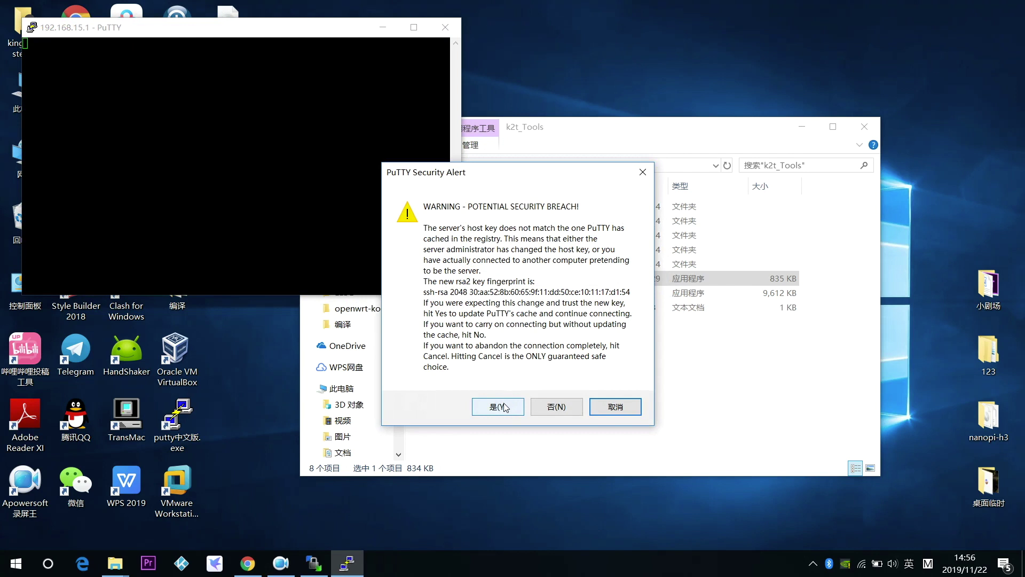
left_click(502, 409)
Log in as root with the password to reach the NATCAP shell prompt.
left_click_drag(313, 34, 584, 178)
type("root")
key("Return")
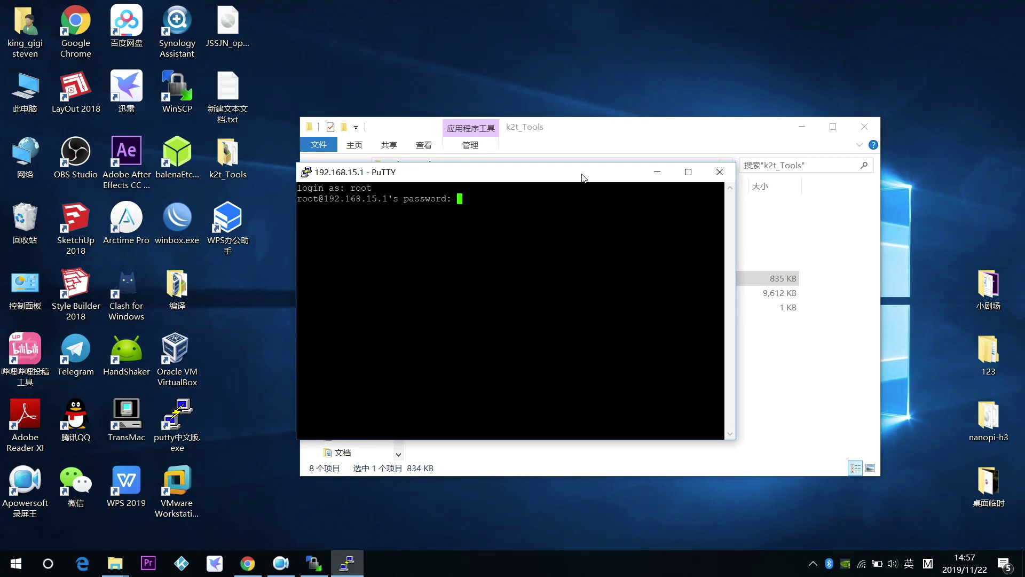
key("Return")
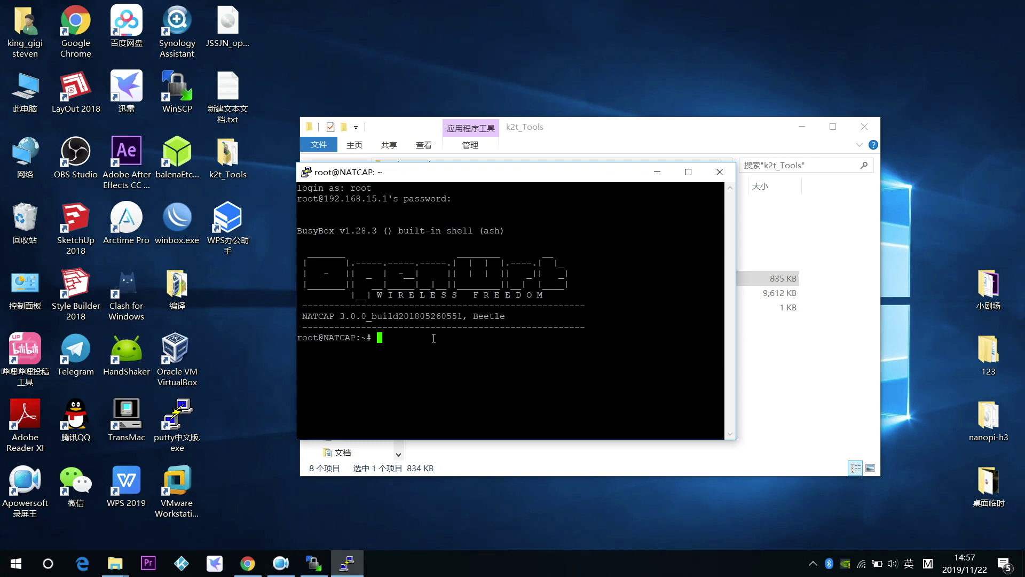
Paste and run the mtd write command to flash breed into u-boot, then close PuTTY.
right_click(430, 344)
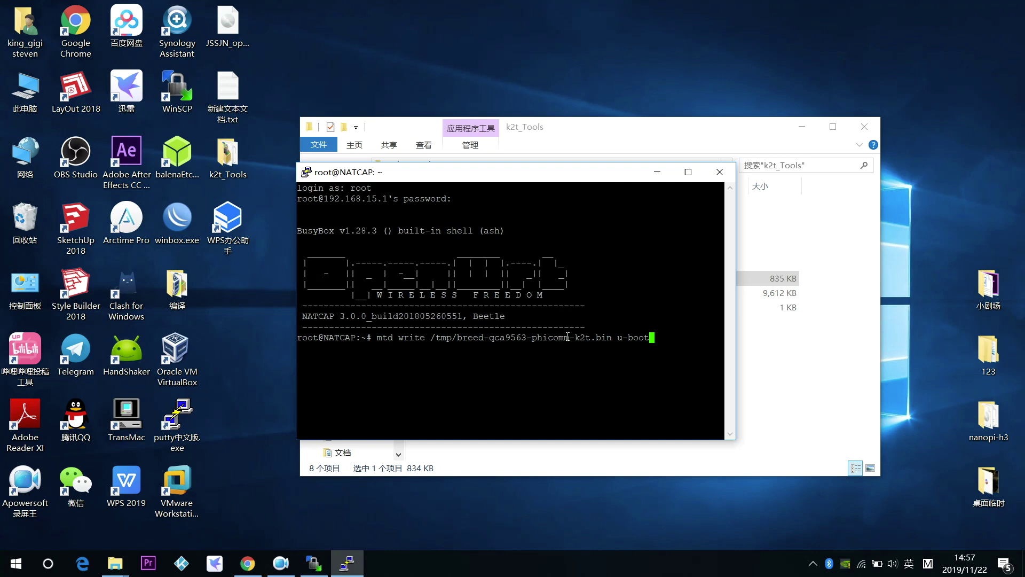
key("Return")
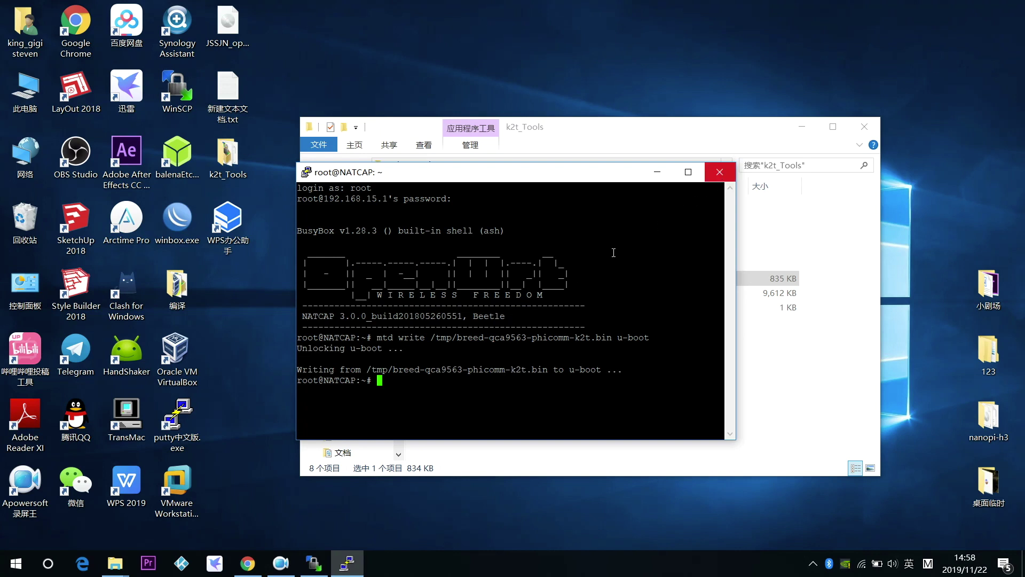
left_click(720, 173)
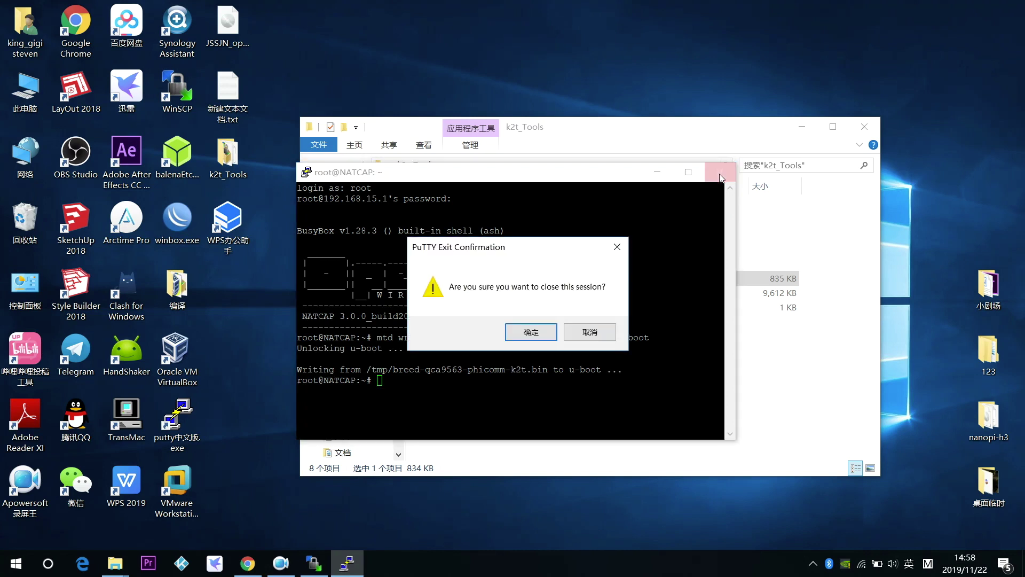
left_click(546, 334)
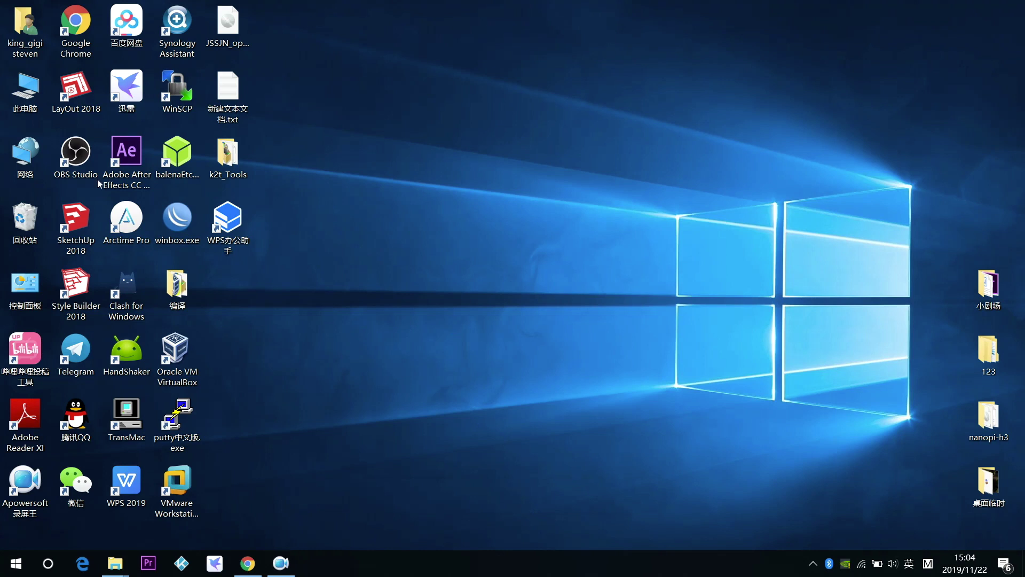
Bring up the context menu of the Network item on the desktop.
right_click(32, 156)
Give the 以太网 adapter a fixed IPv4 address starting 192.168 and move to the subnet mask.
left_click(67, 283)
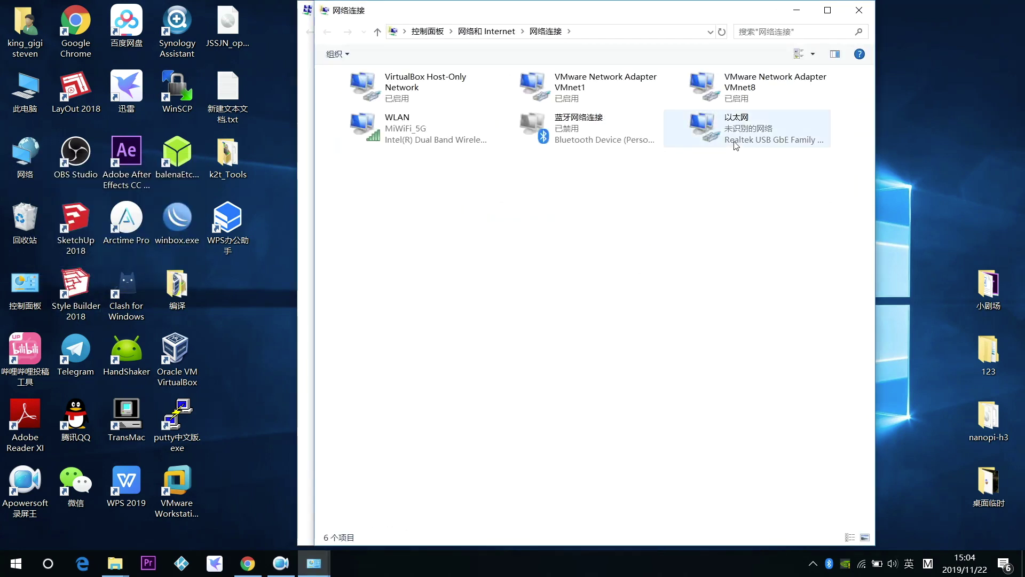
right_click(736, 135)
left_click(769, 262)
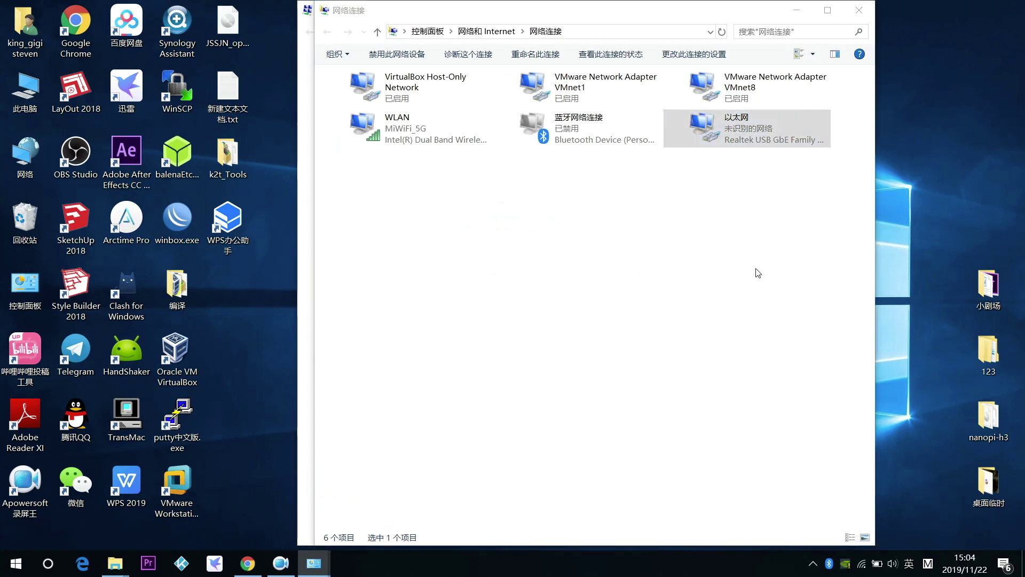
double_click(422, 271)
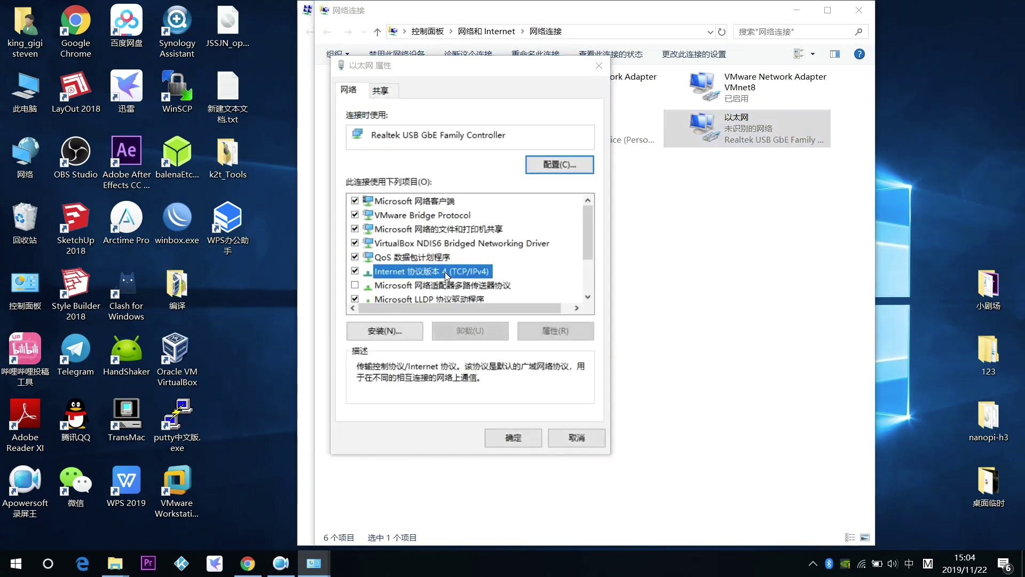
left_click(380, 240)
left_click(537, 261)
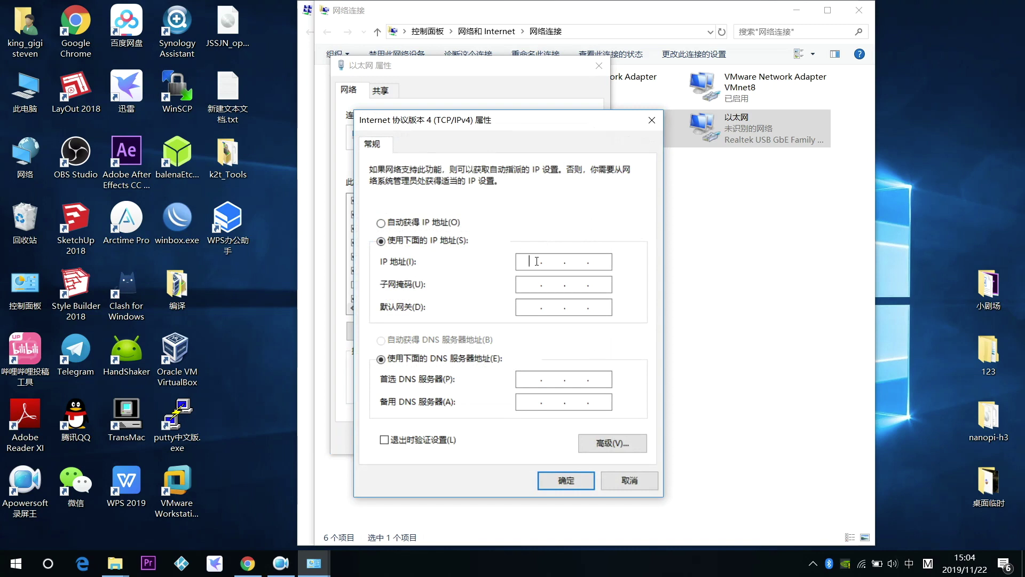
type("192 . 168 . 1 . 4")
left_click(523, 283)
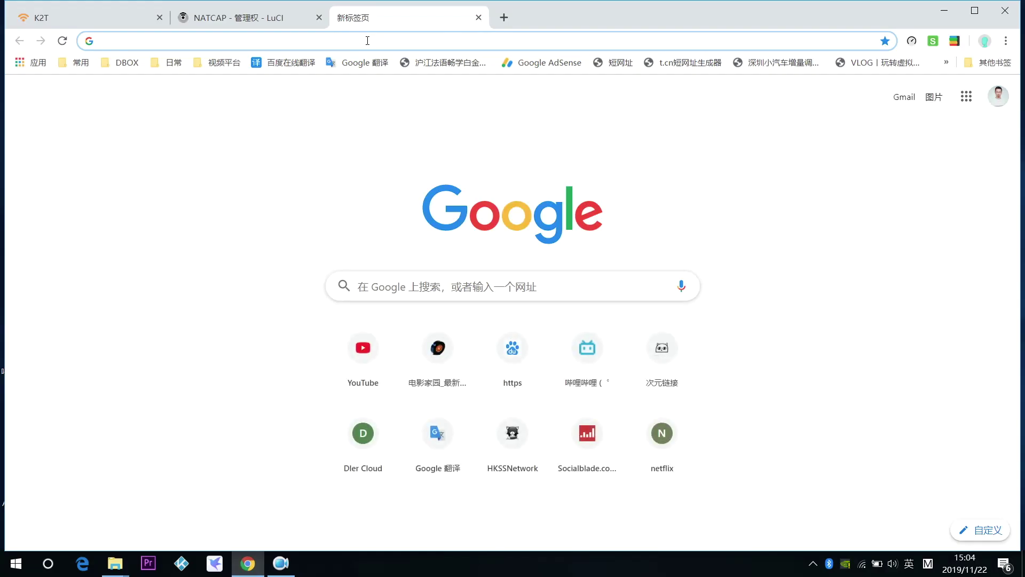
Load the Breed recovery console at 192.168.1.1 and go to its 固件更新 page.
type("192")
key("Return")
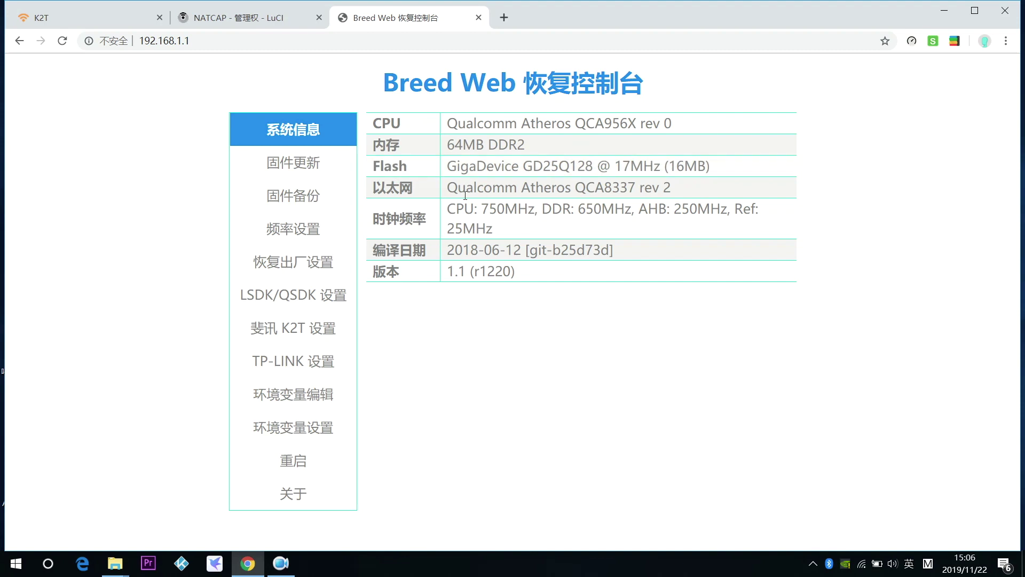
left_click(303, 170)
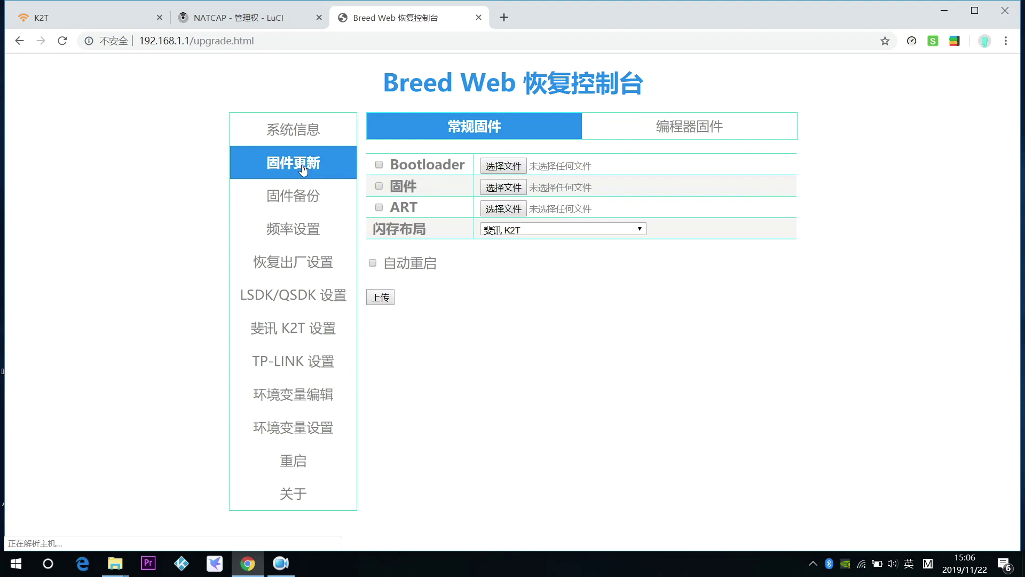
Upload GECOOS_K2T_QCA956X_6.1_2019082700.bin from k2t_Tools\5_通过breed刷集客固件 as the new firmware.
left_click(505, 188)
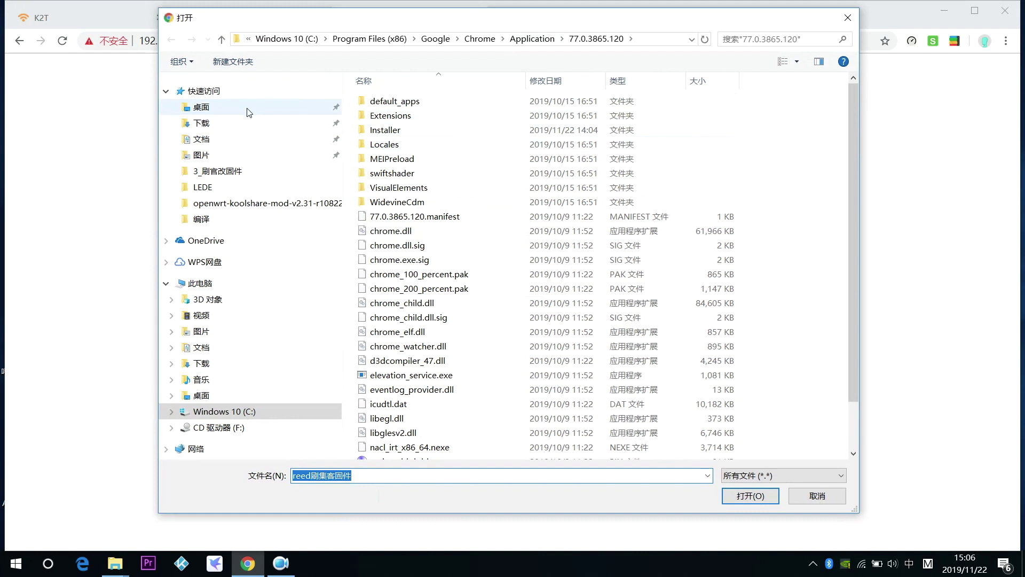
left_click(247, 108)
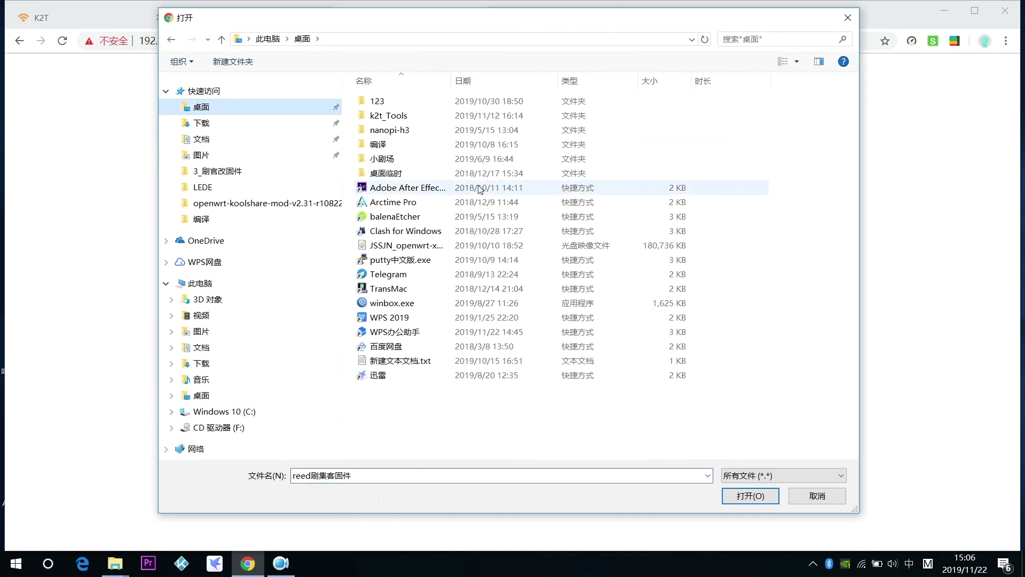
left_click(397, 119)
double_click(397, 117)
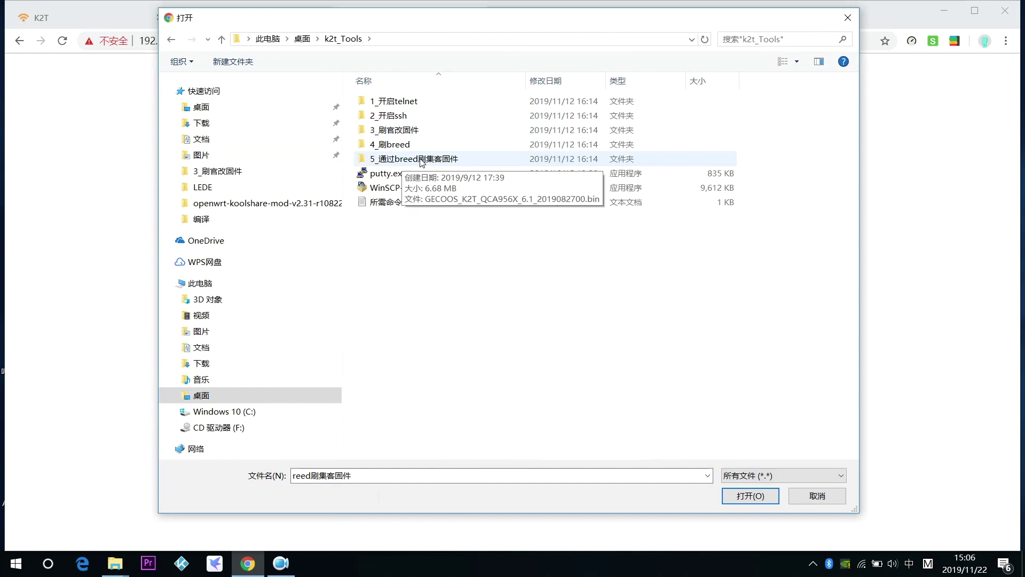
double_click(421, 159)
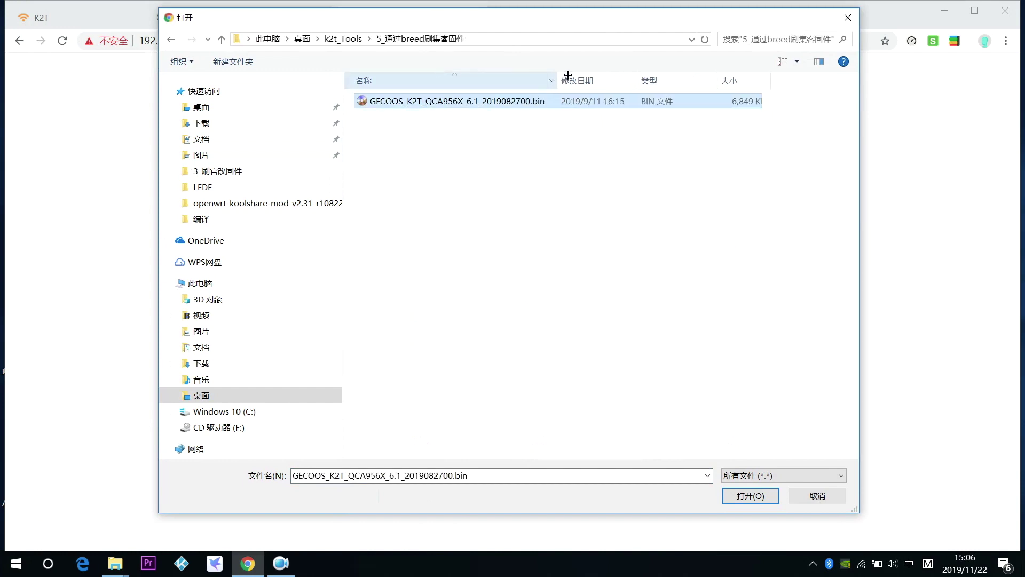
left_click(750, 496)
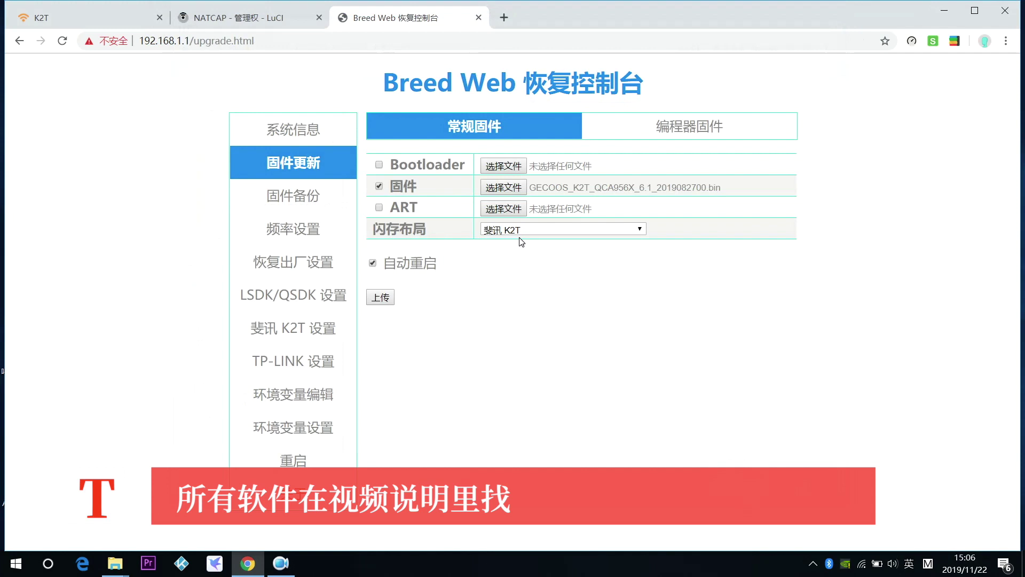
left_click(380, 298)
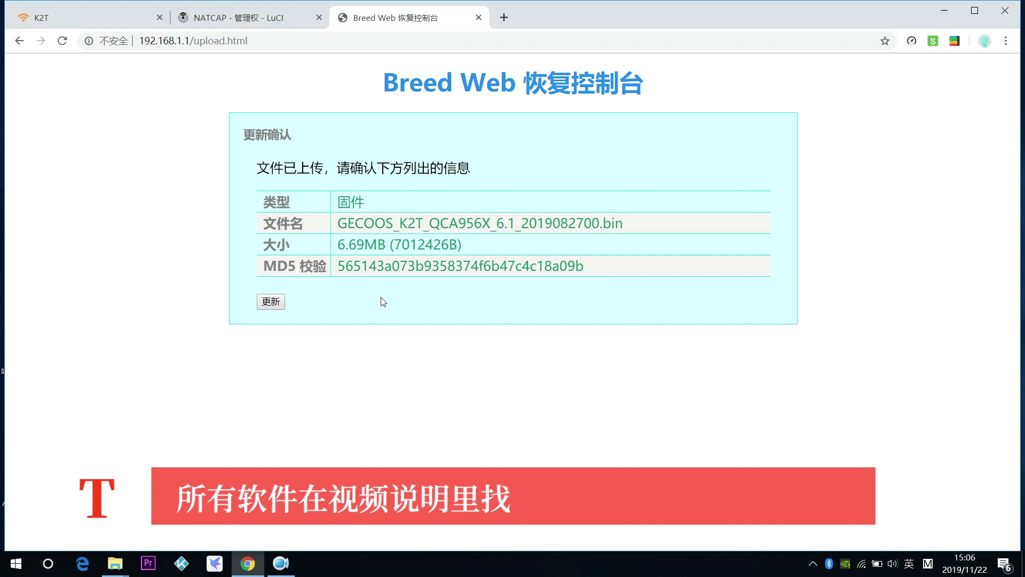
Flash the uploaded GECOOS firmware, then close the Breed and NATCAP tabs and show the desktop.
left_click(272, 302)
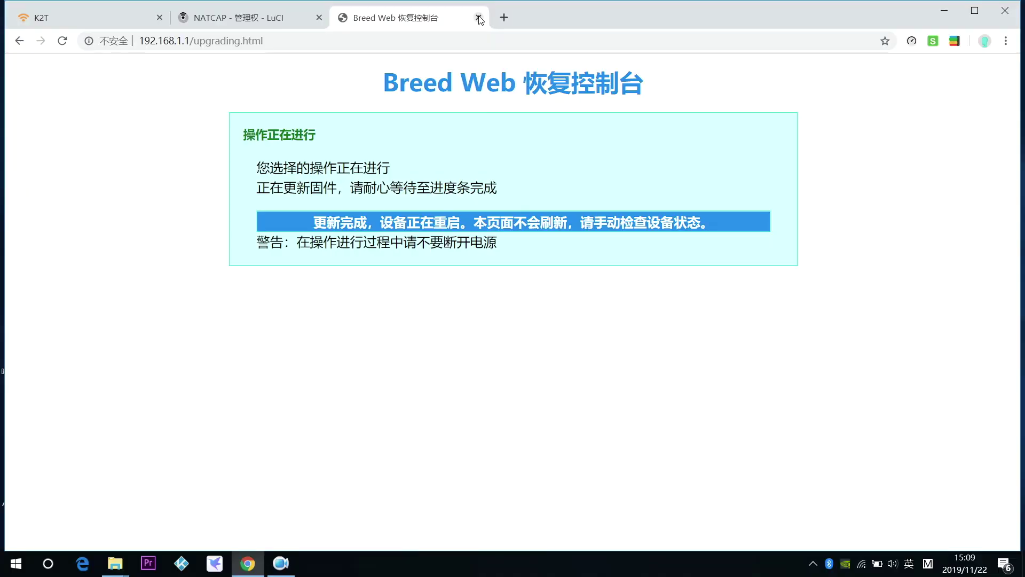
left_click(478, 18)
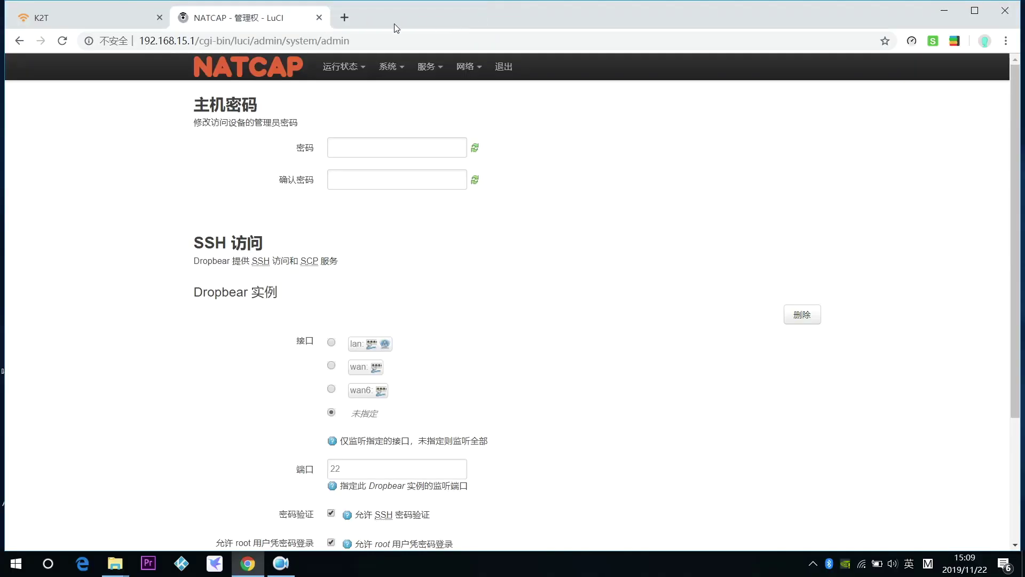
left_click(319, 19)
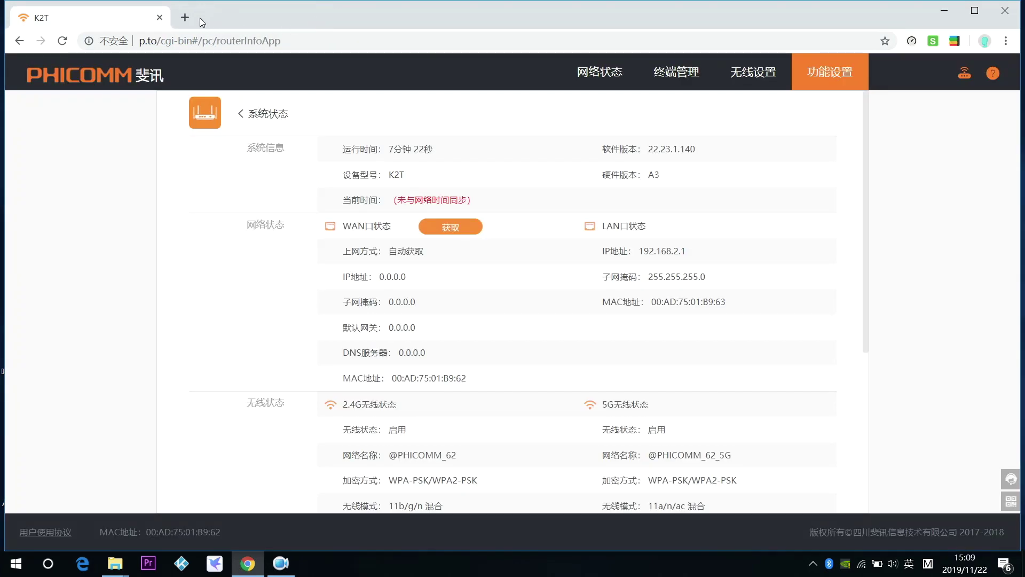
key("super+d")
Open the IPv4 settings of the Ethernet adapter via Network Connections.
right_click(26, 159)
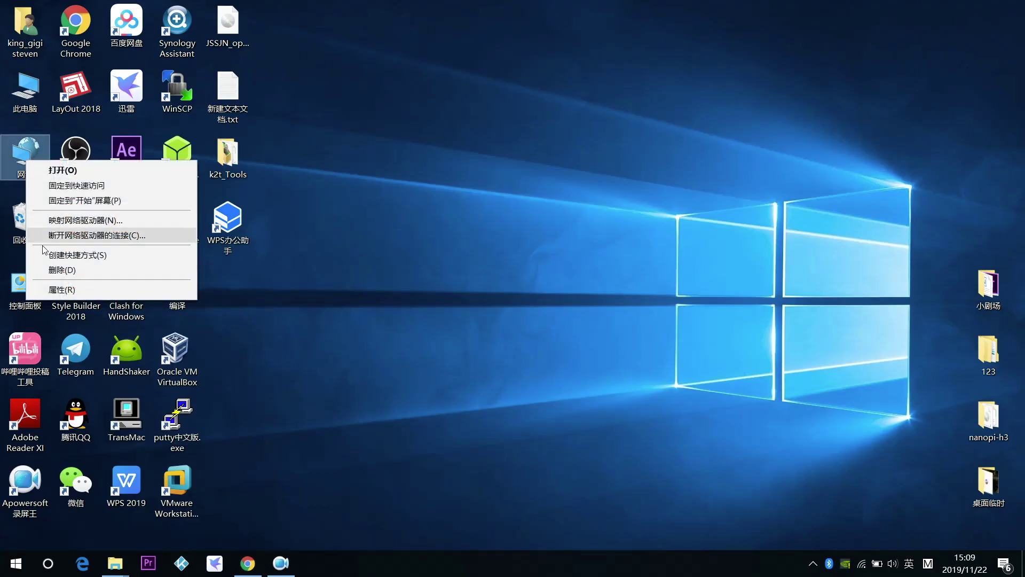
left_click(60, 290)
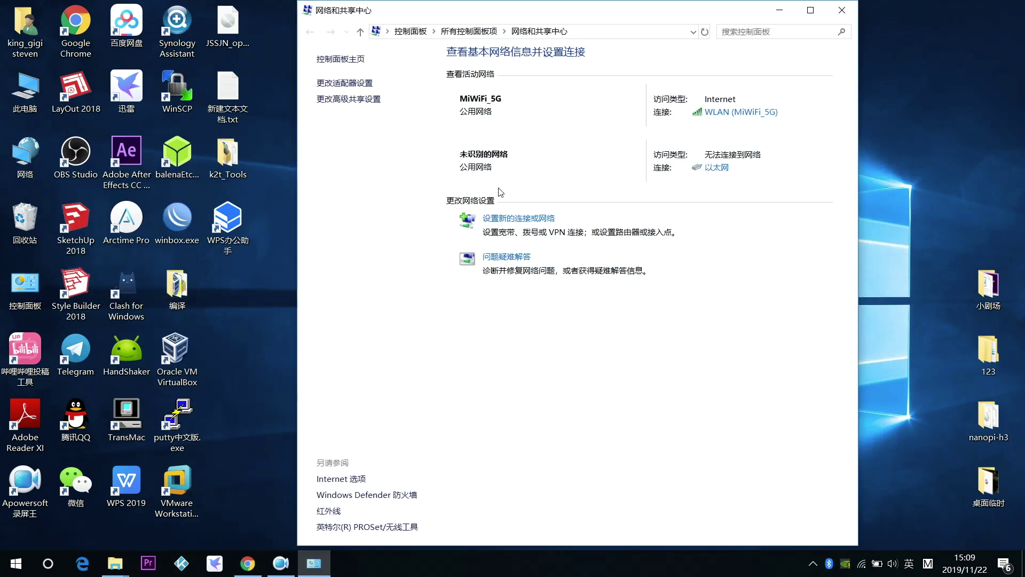
left_click(363, 84)
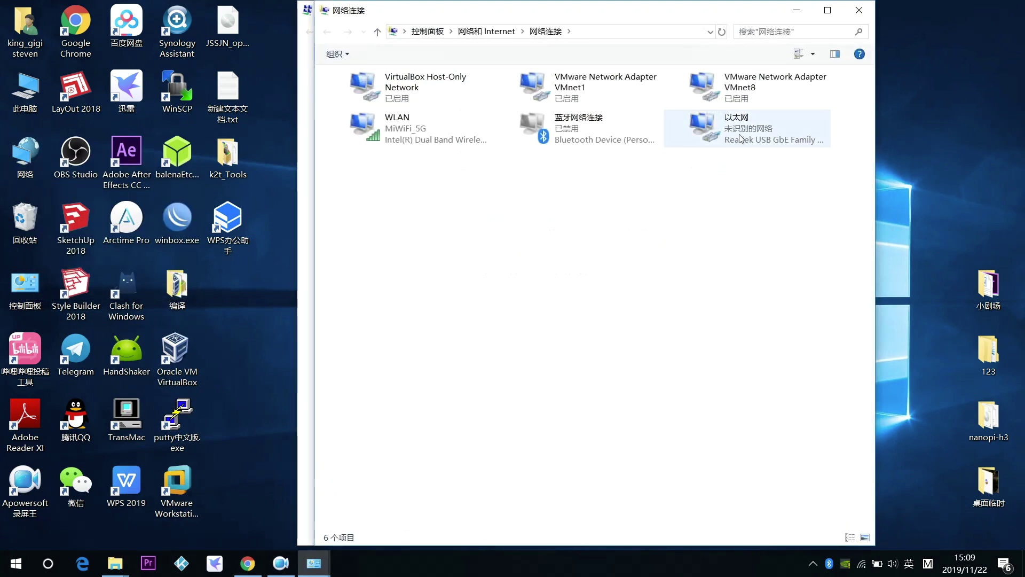
right_click(740, 138)
left_click(780, 267)
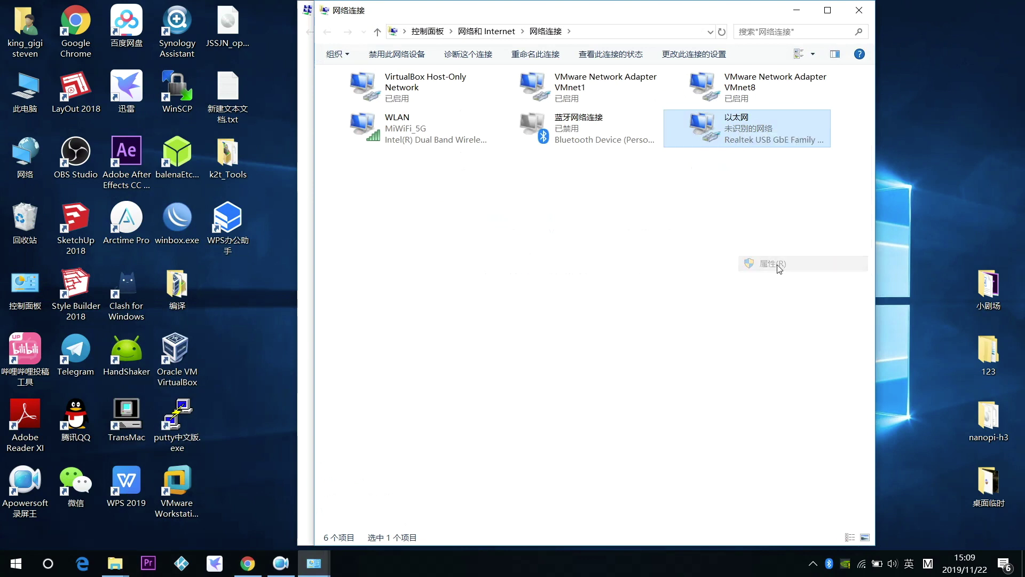
double_click(492, 237)
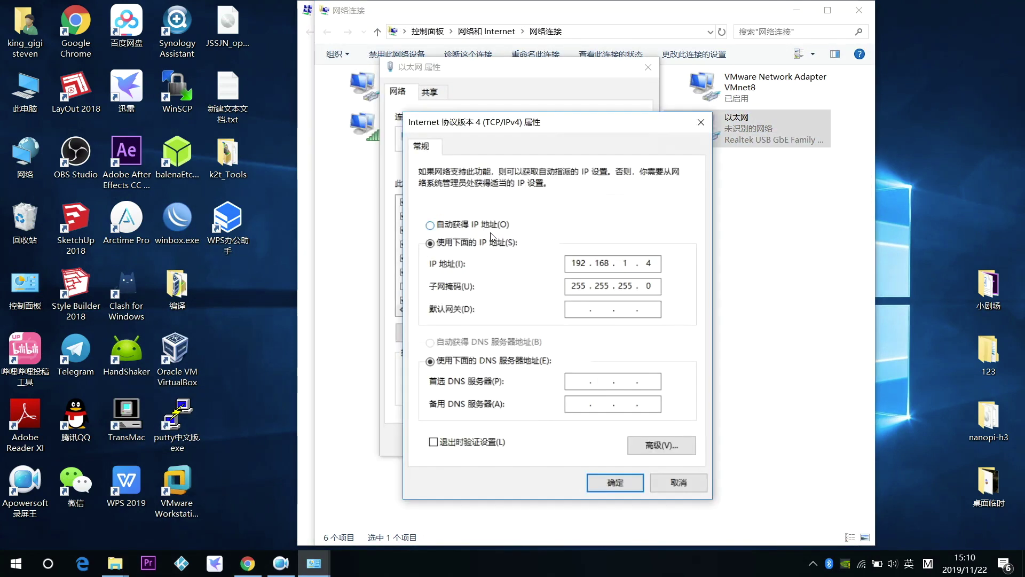
Set the fixed address 6.6.6.9 with subnet mask 255.0.0.0 and save it.
left_click(490, 224)
left_click(490, 242)
left_click(571, 264)
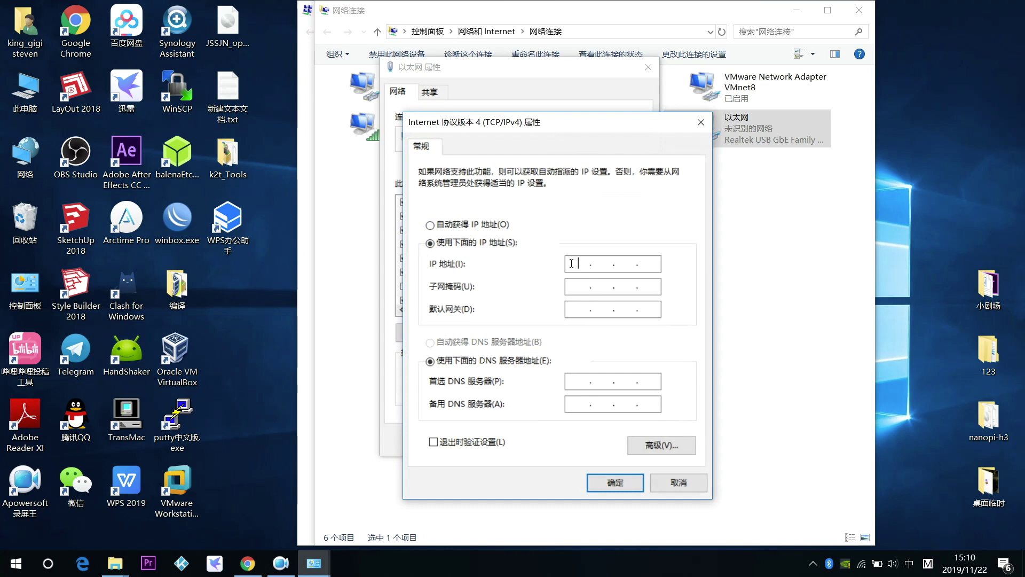
type("6.6.6.9")
left_click(584, 287)
left_click(619, 483)
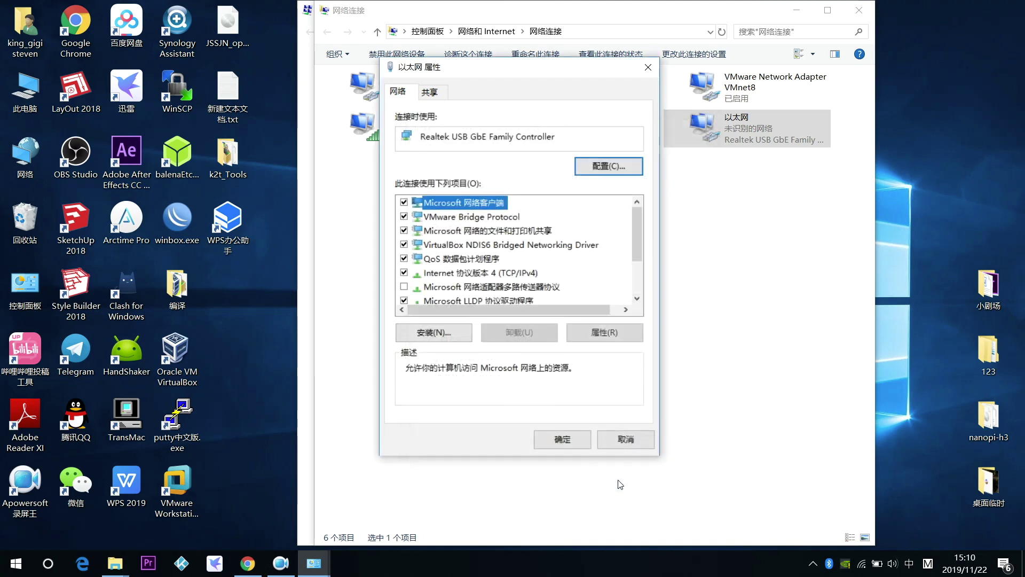
left_click(569, 440)
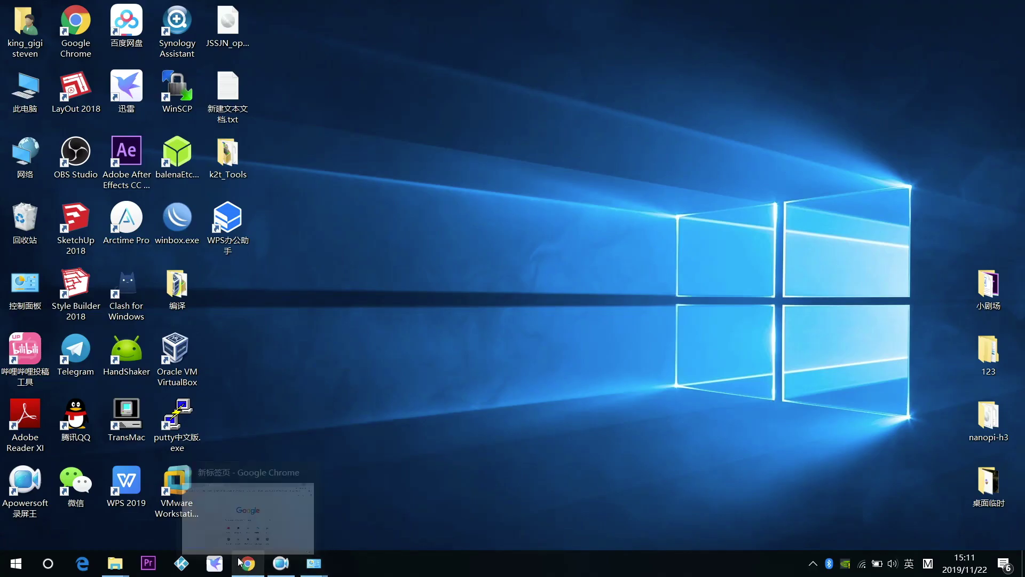
Bring Chrome forward and open the 集客无线AP page at 6.6.6.6.
left_click(277, 487)
left_click(342, 38)
type("6.6.6.6")
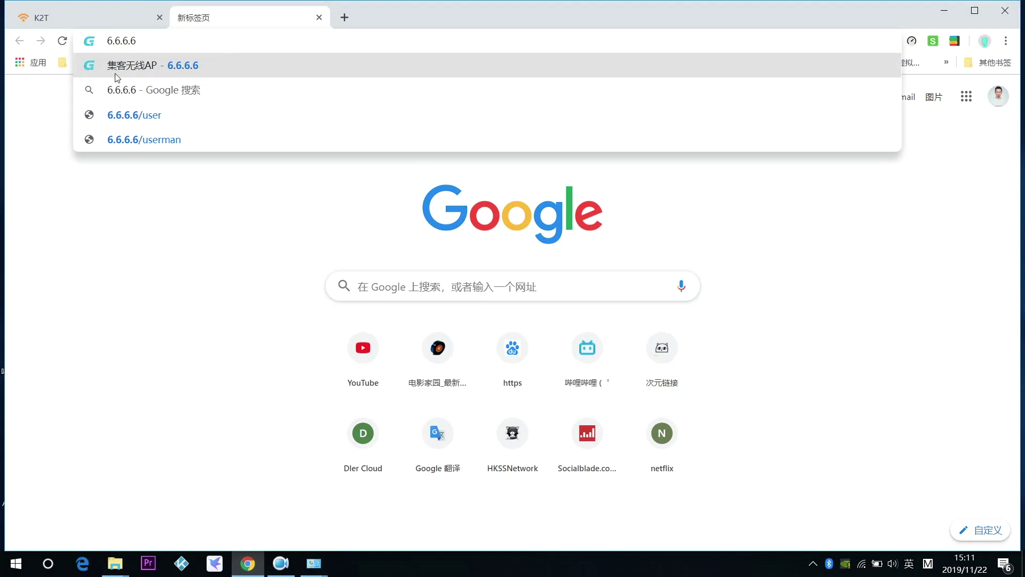
left_click(177, 67)
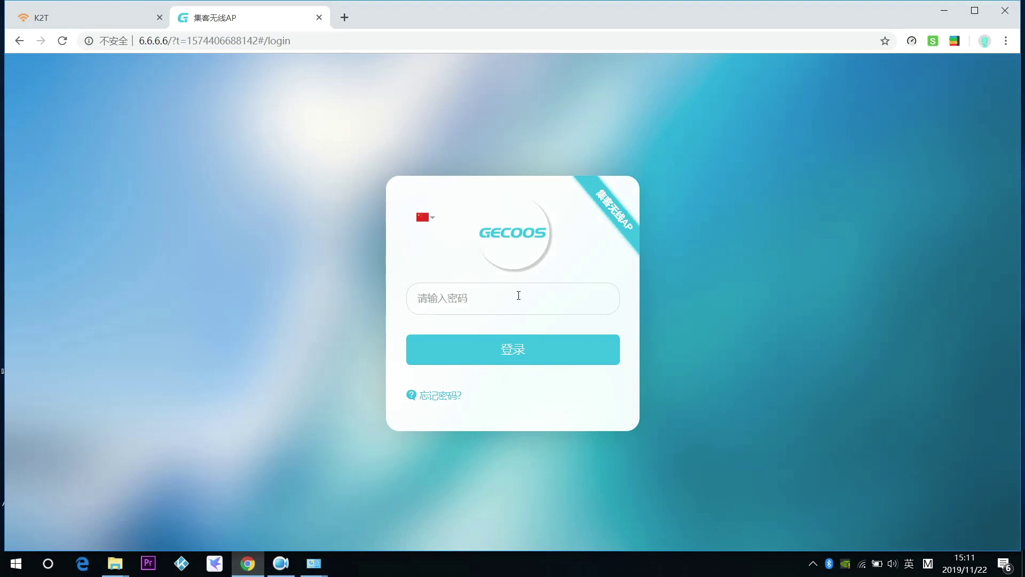
Log in to the GECOOS console with the admin password and reach the 无线管理 menu.
type("••")
key("Return")
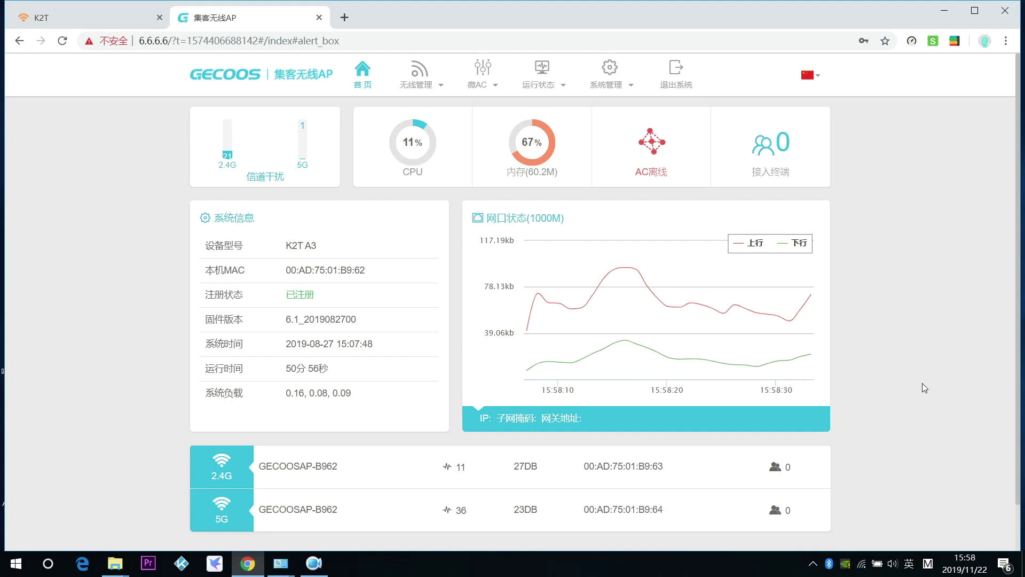
mouse_move(687, 299)
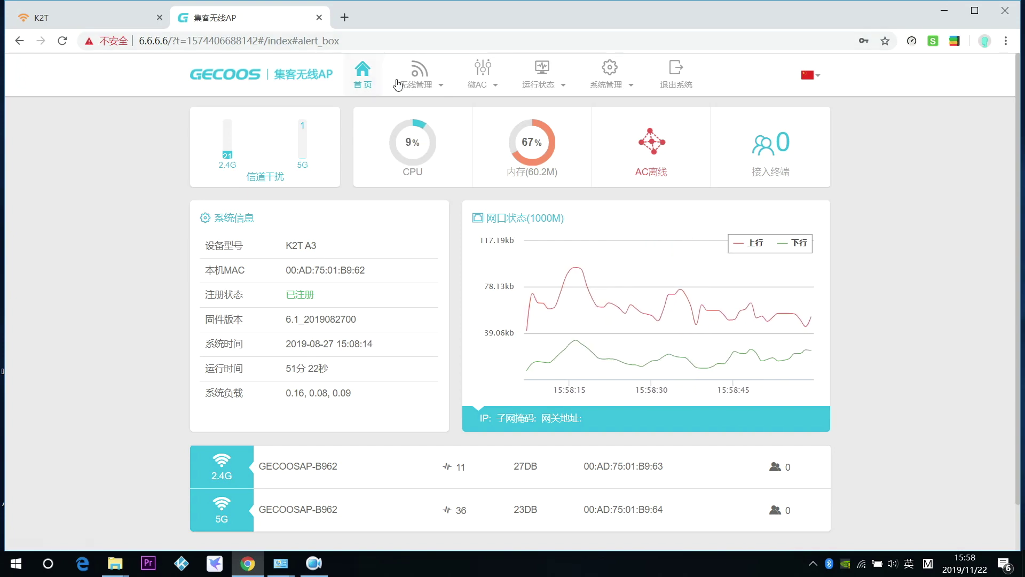
left_click(431, 79)
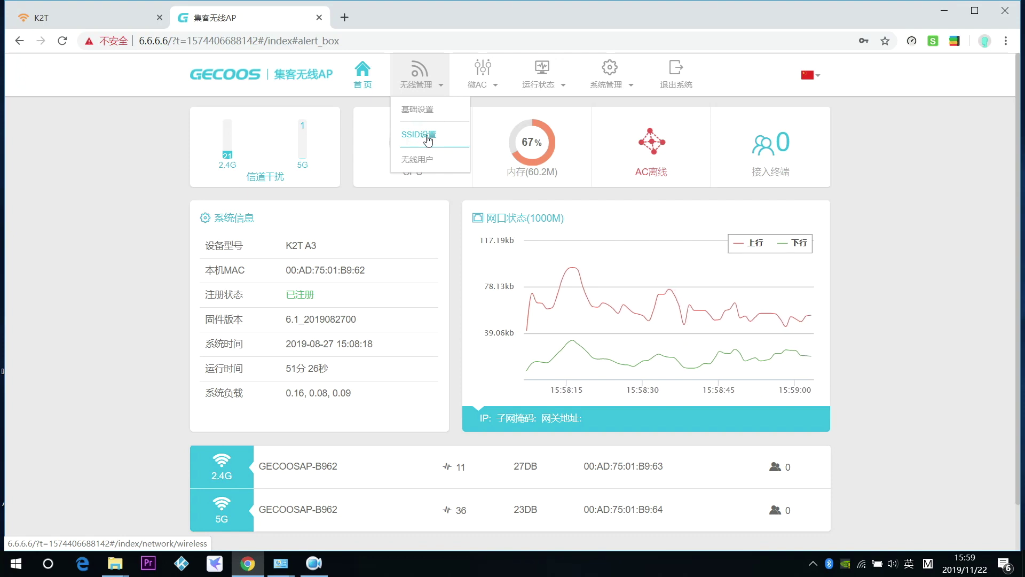
Go to SSID设置 and edit the GECOOSAP-B962 network.
left_click(428, 137)
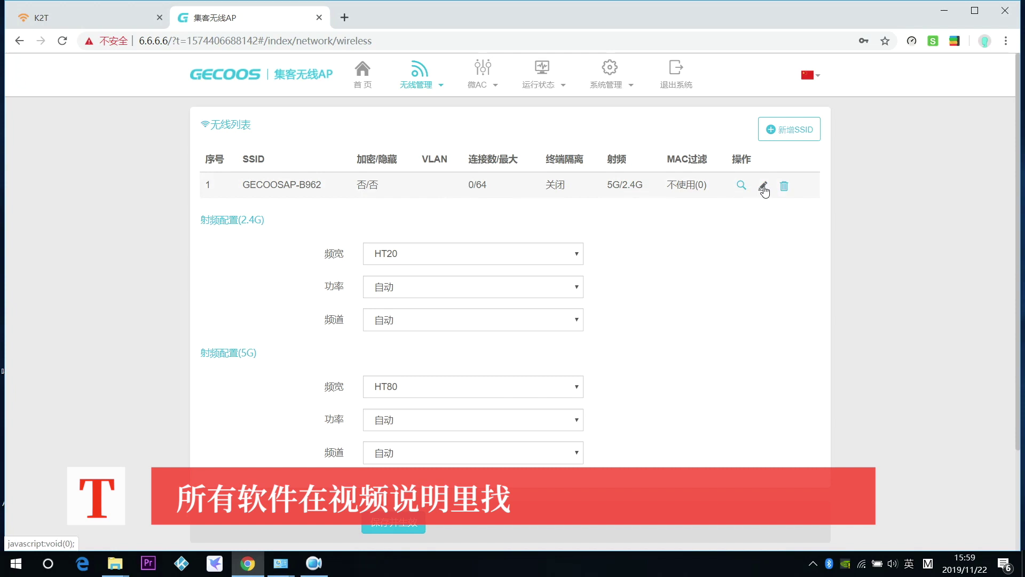
left_click(763, 186)
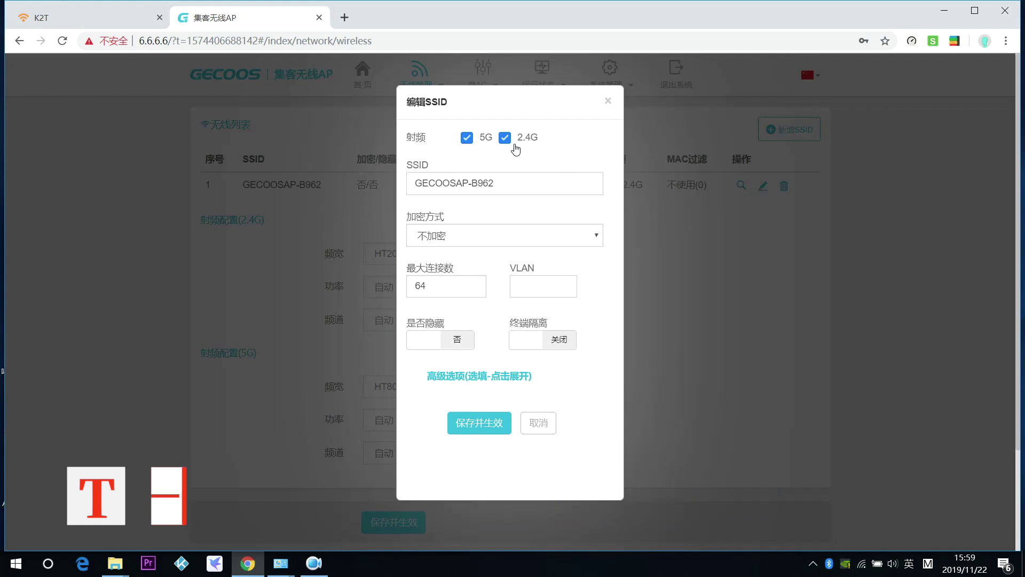
Make the existing SSID 5G-only, rename it JS_AP_5G, enable encryption with a new password, and save.
left_click(505, 139)
left_click_drag(508, 183, 392, 185)
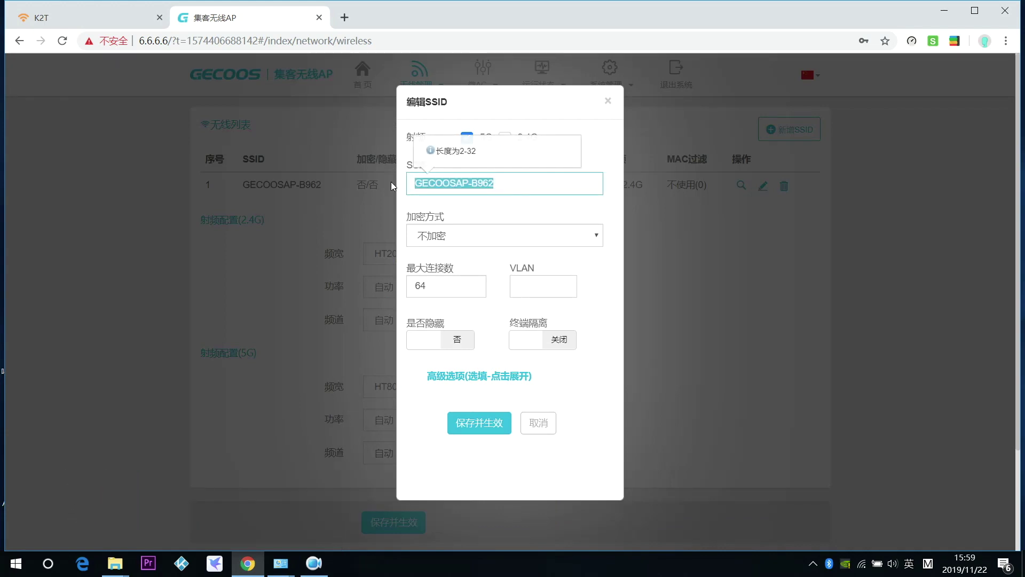
type("J")
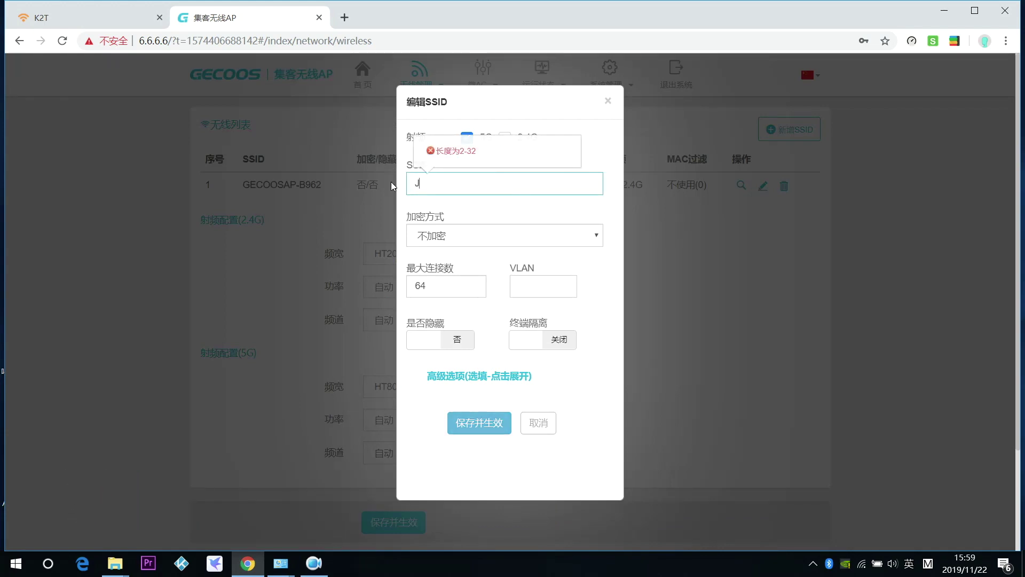
type("S_AP_5G")
left_click(458, 235)
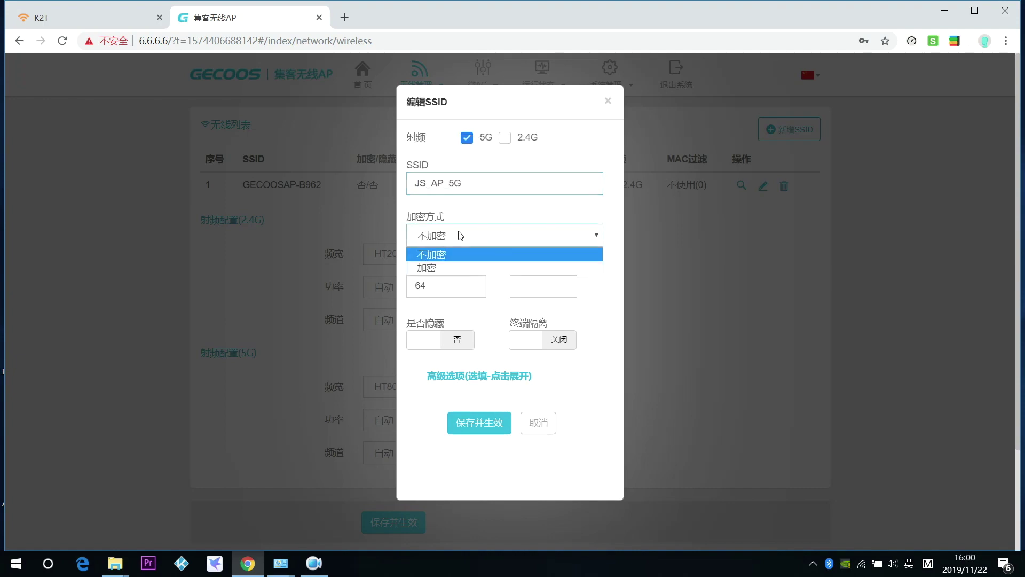
left_click(455, 266)
left_click_drag(455, 285, 366, 290)
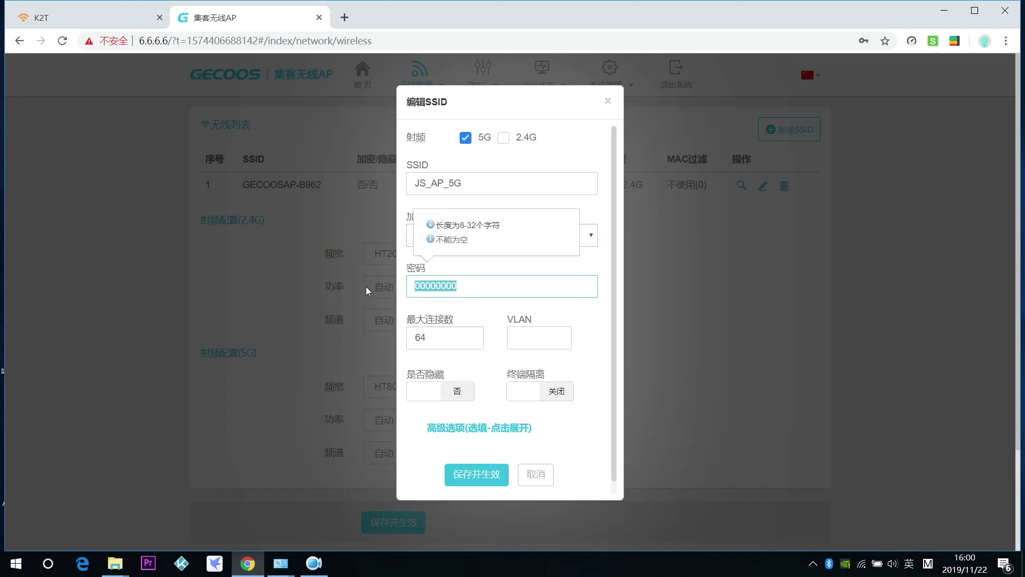
key("BackSpace")
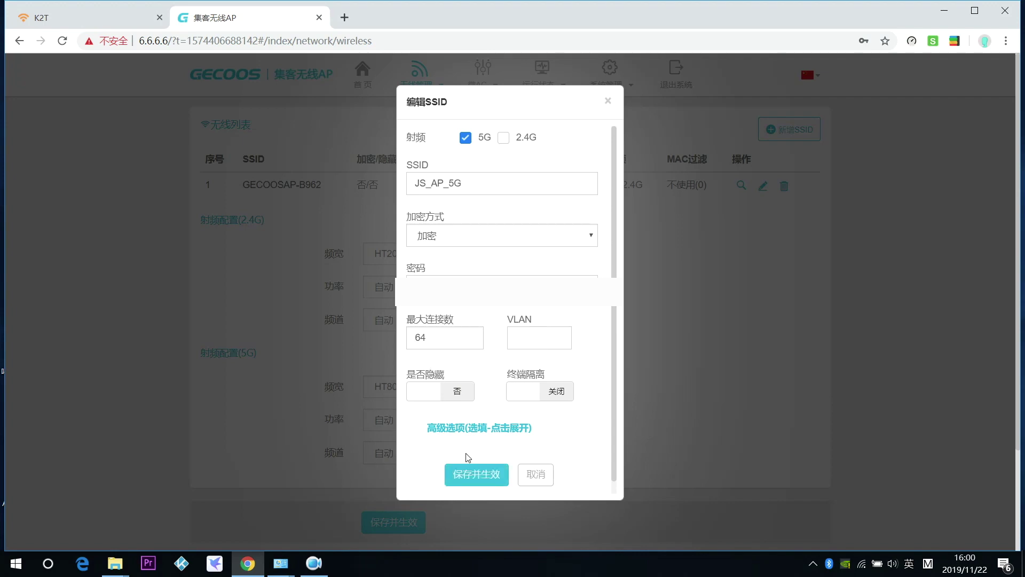
left_click(468, 481)
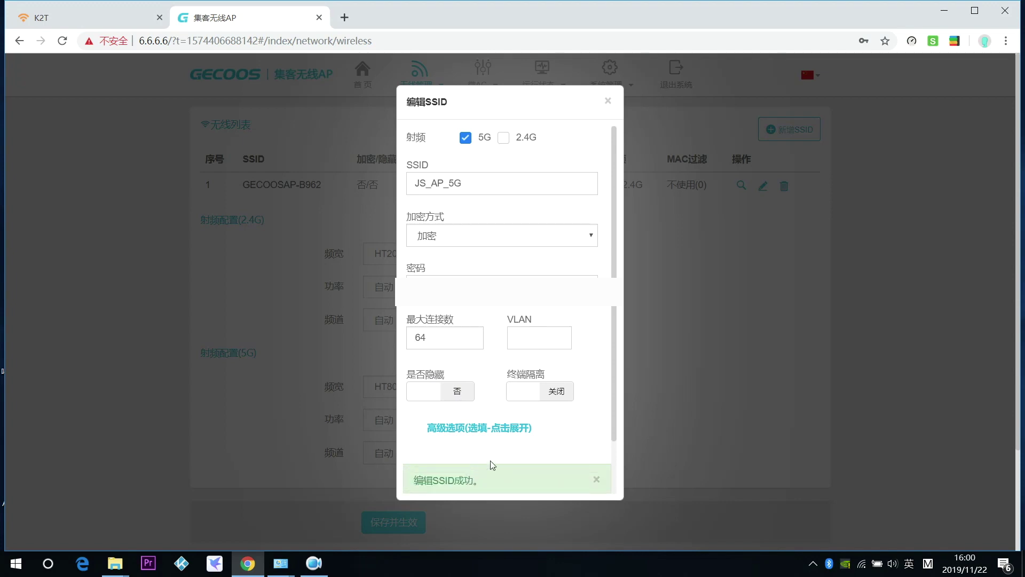
left_click(608, 101)
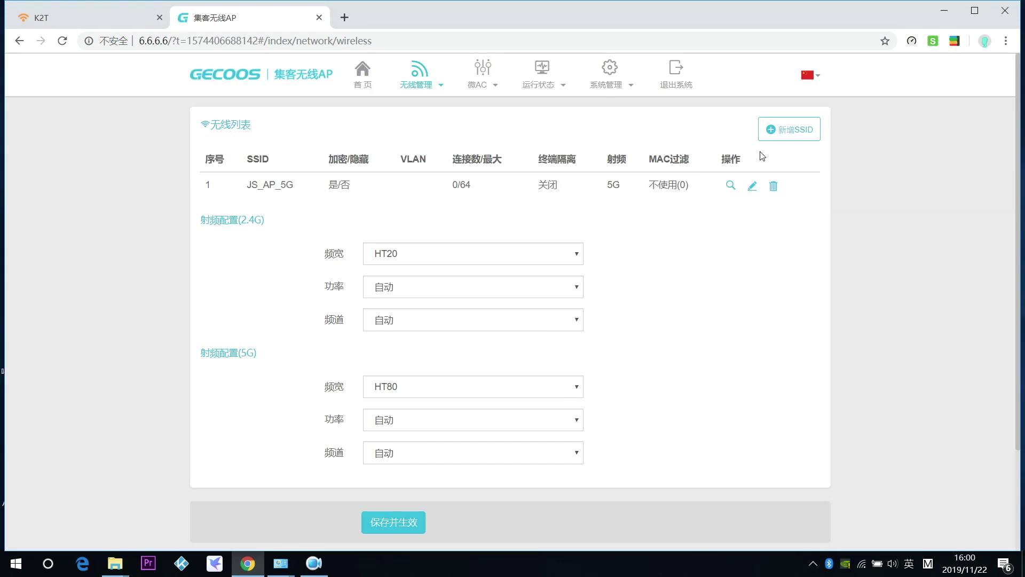
Add a new SSID limited to the 2.4G band and start naming it JS.
left_click(793, 131)
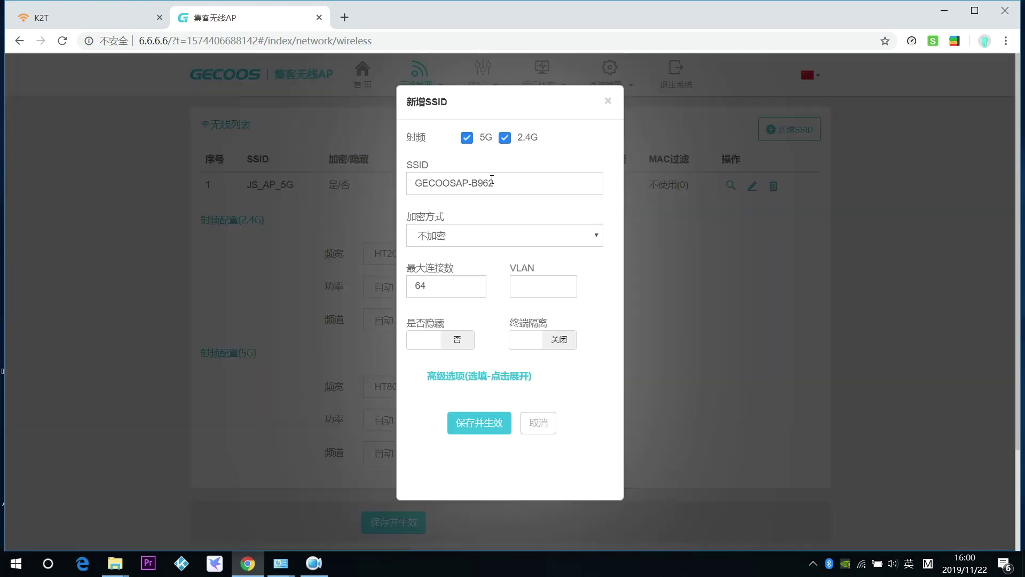
left_click(466, 139)
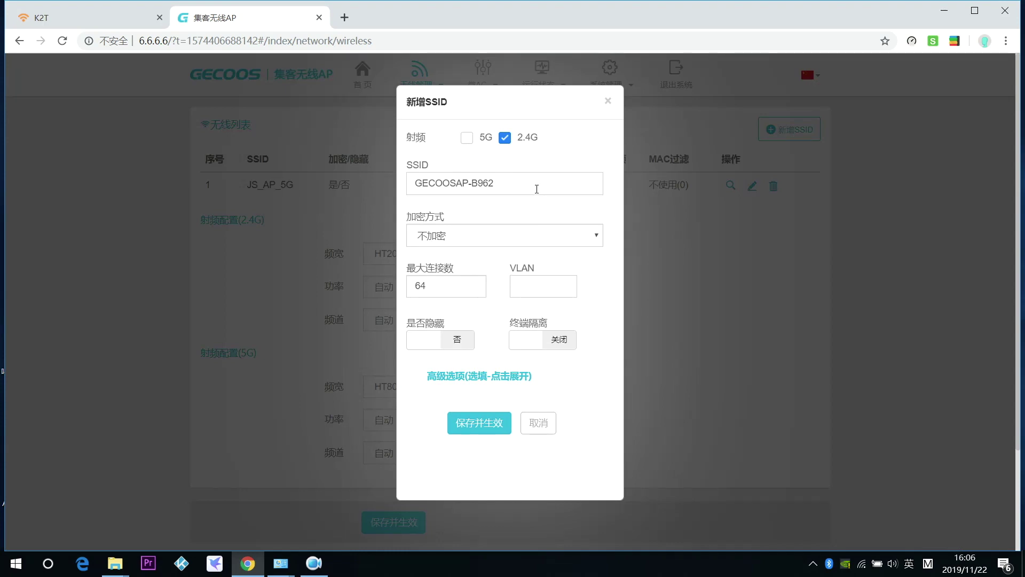
left_click_drag(535, 186, 384, 188)
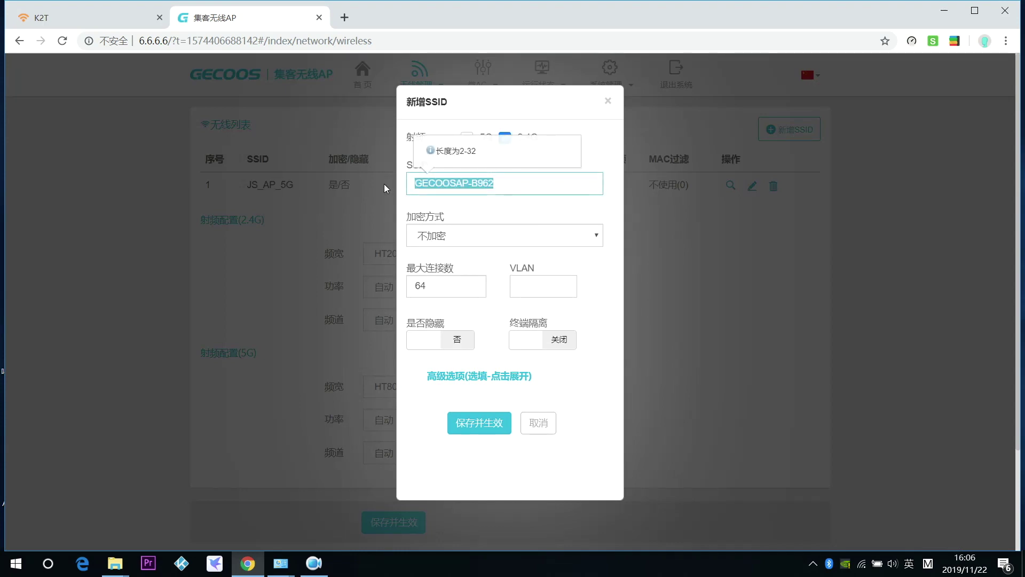
type("JS")
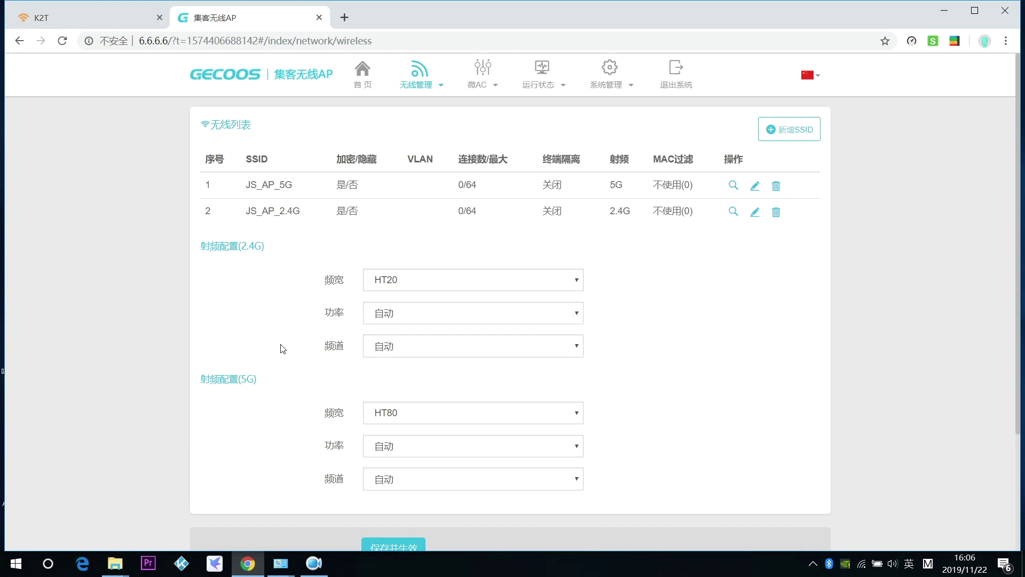
Fix the 2.4G radio on channel 1 and the 5G radio on channel 36, and save.
scroll(282, 348, "down", 1)
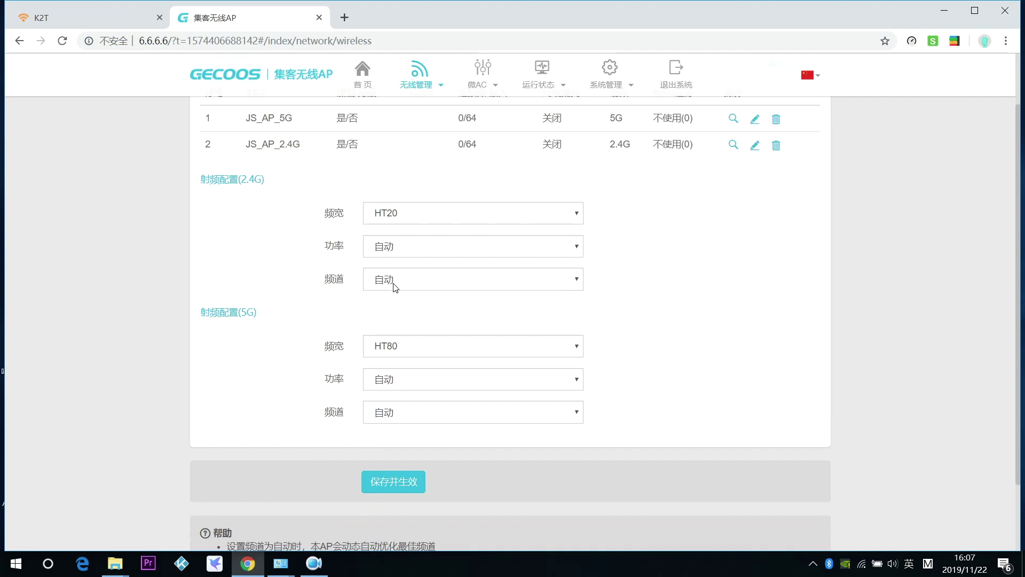
left_click(393, 284)
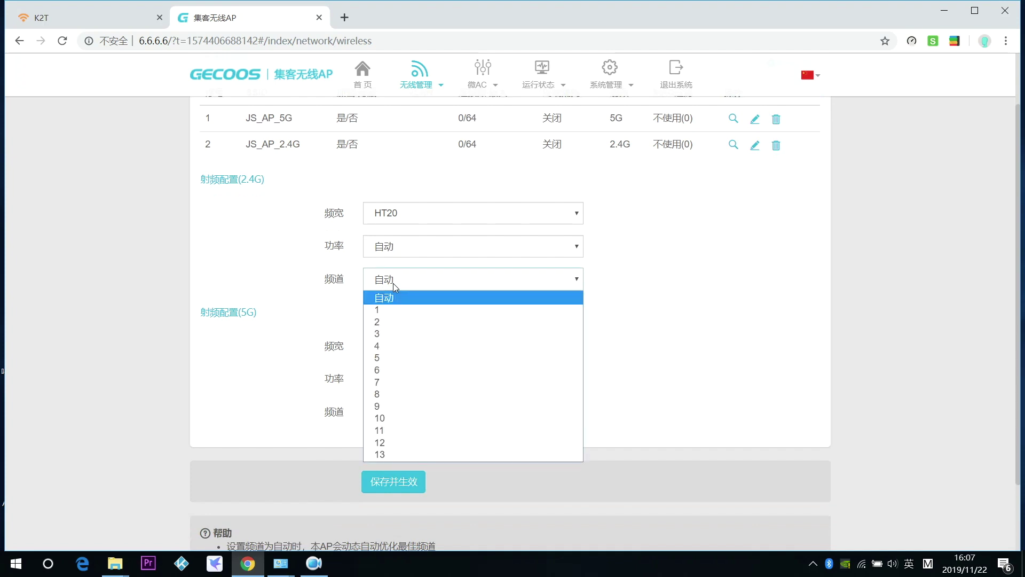
left_click(389, 311)
left_click(389, 414)
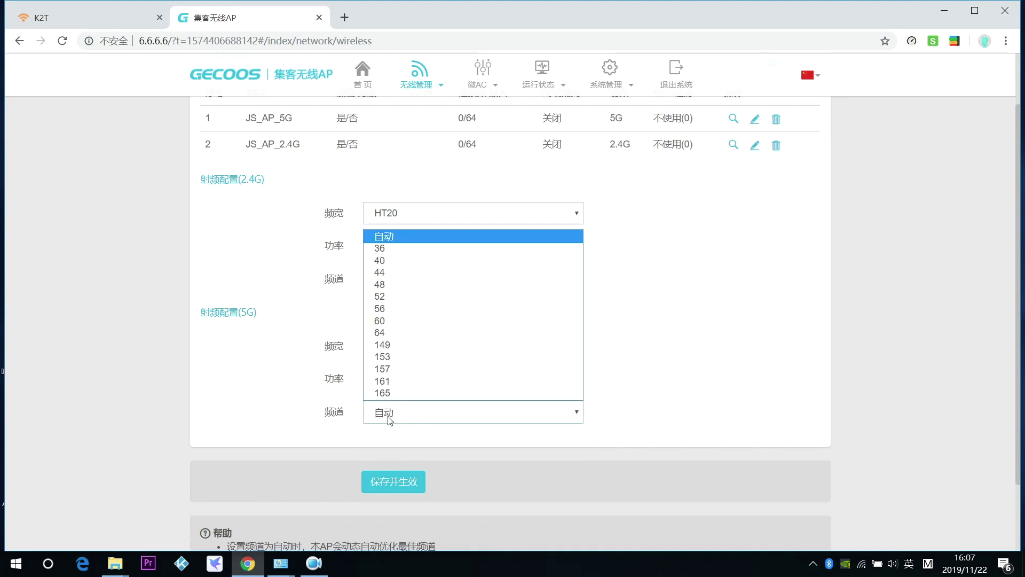
left_click(411, 249)
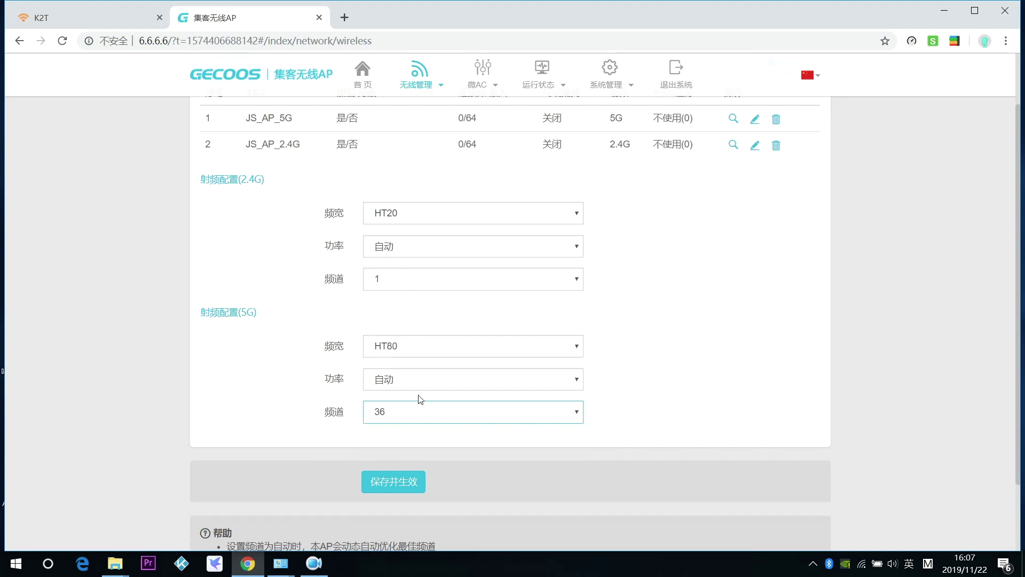
left_click(396, 481)
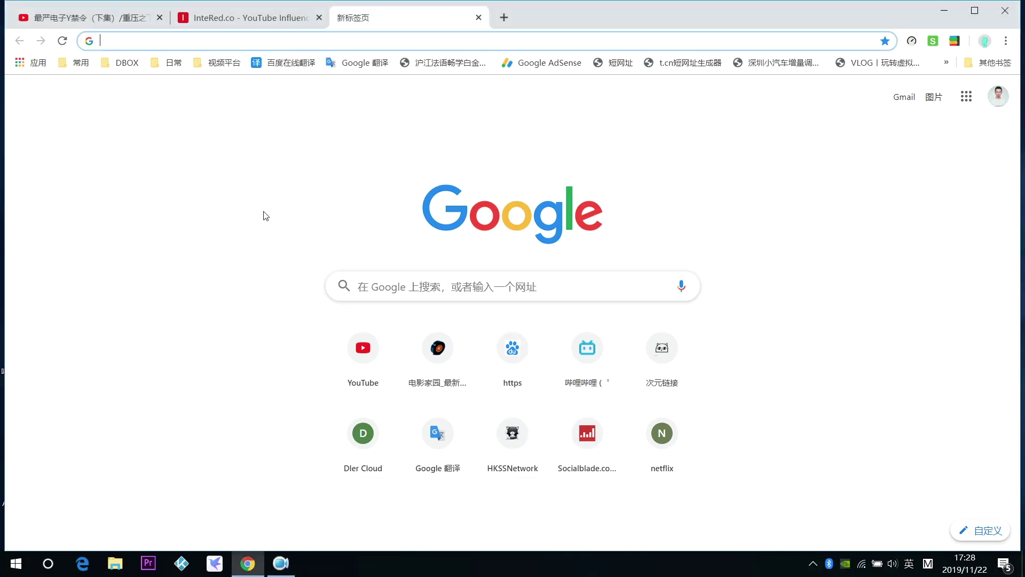
Copy the YouTube video's URL into InteRed's 影片網址 field.
left_click(265, 216)
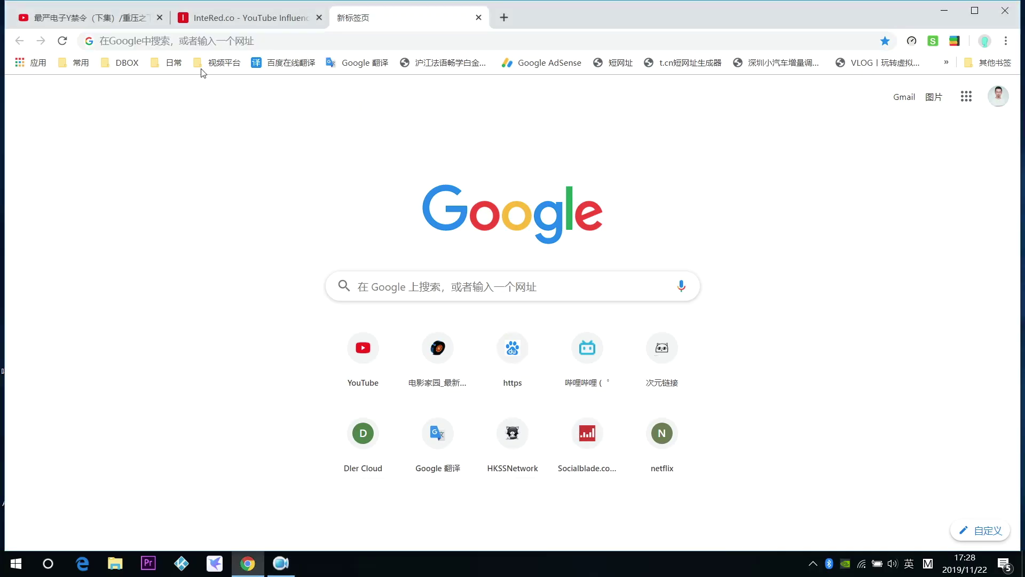
left_click(140, 25)
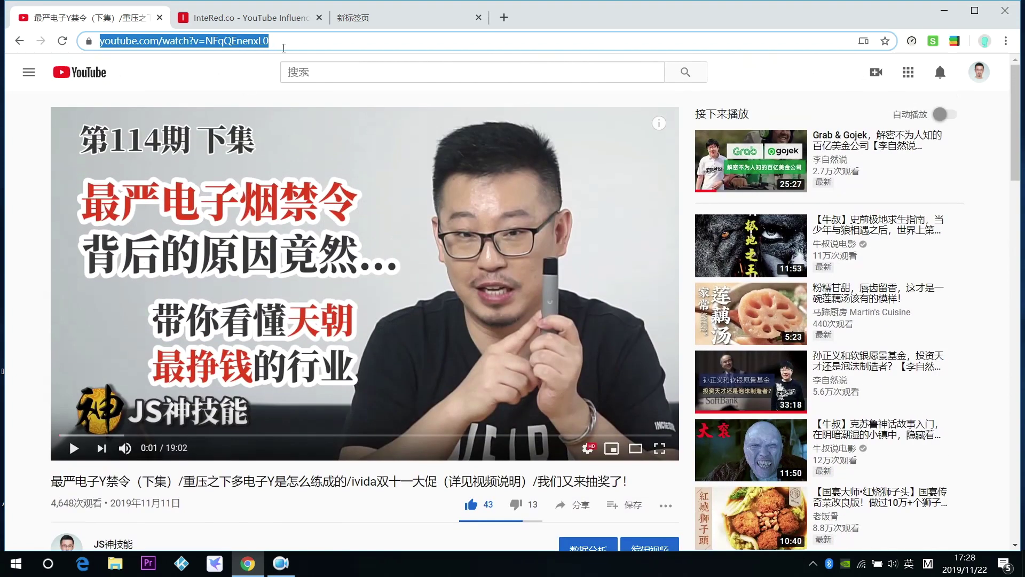
left_click(342, 38)
left_click_drag(342, 39, 64, 42)
key("ctrl+c")
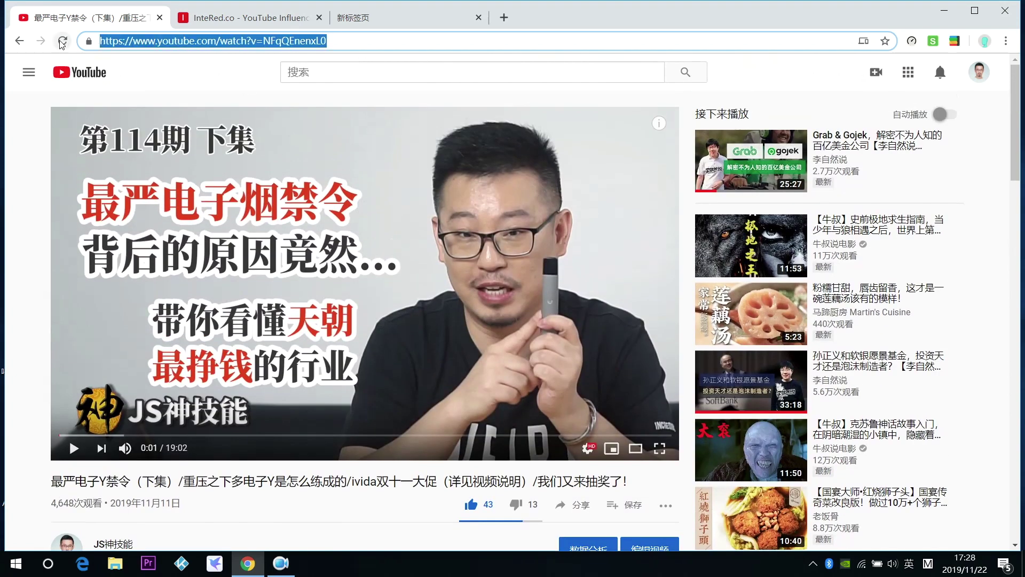
left_click(280, 19)
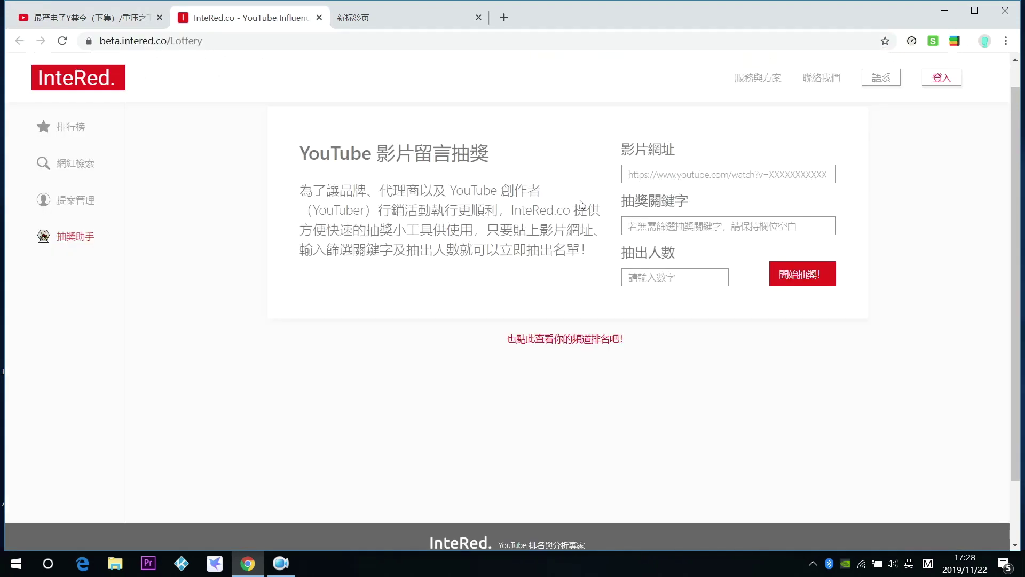
left_click(677, 171)
key("ctrl+v")
Copy 我要电子Y from the first comment into the 抽獎關鍵字 field.
left_click(679, 225)
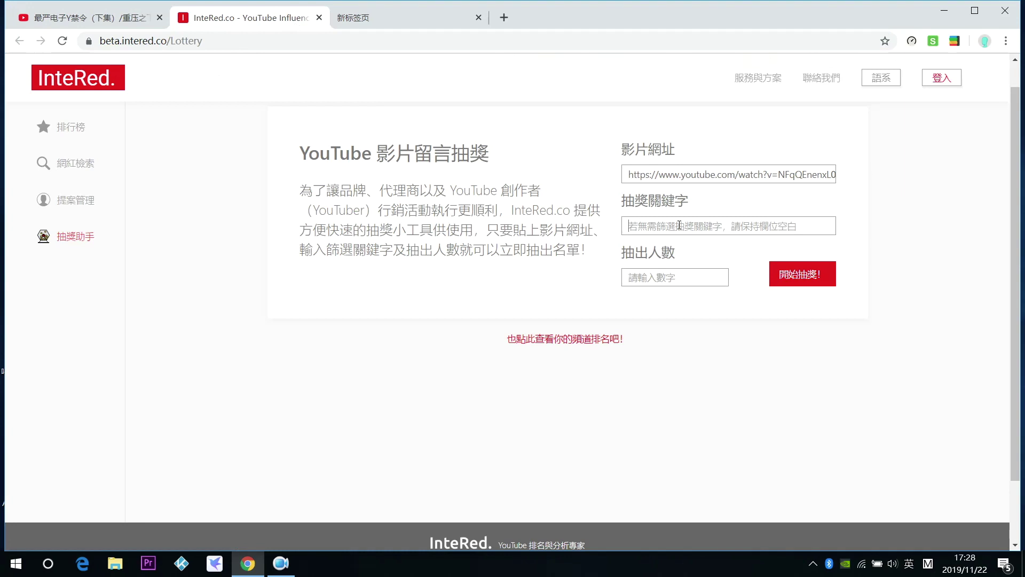
left_click(126, 25)
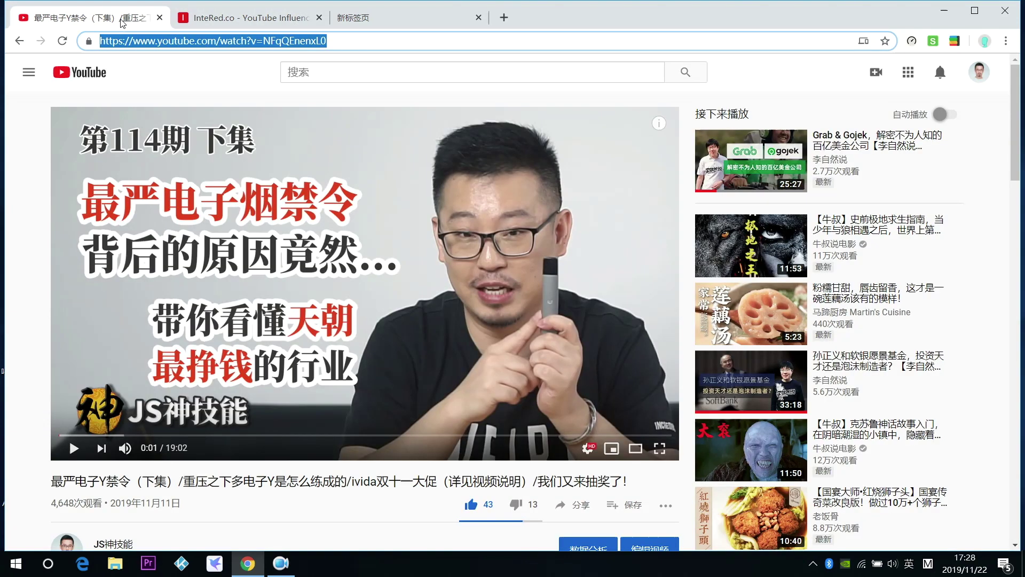
scroll(195, 300, "down", 4)
scroll(196, 301, "down", 4)
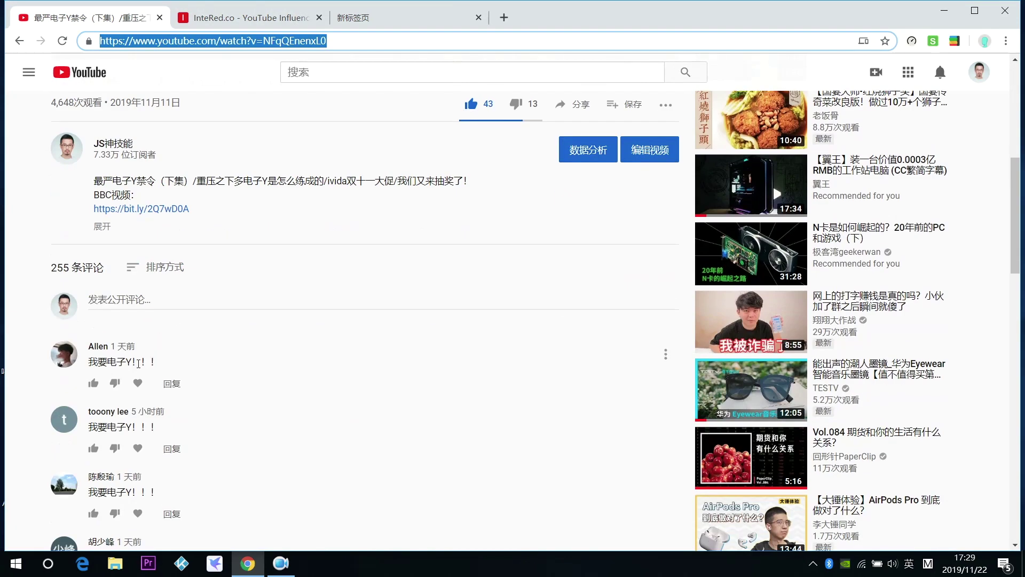
left_click_drag(133, 360, 89, 362)
key("ctrl+c")
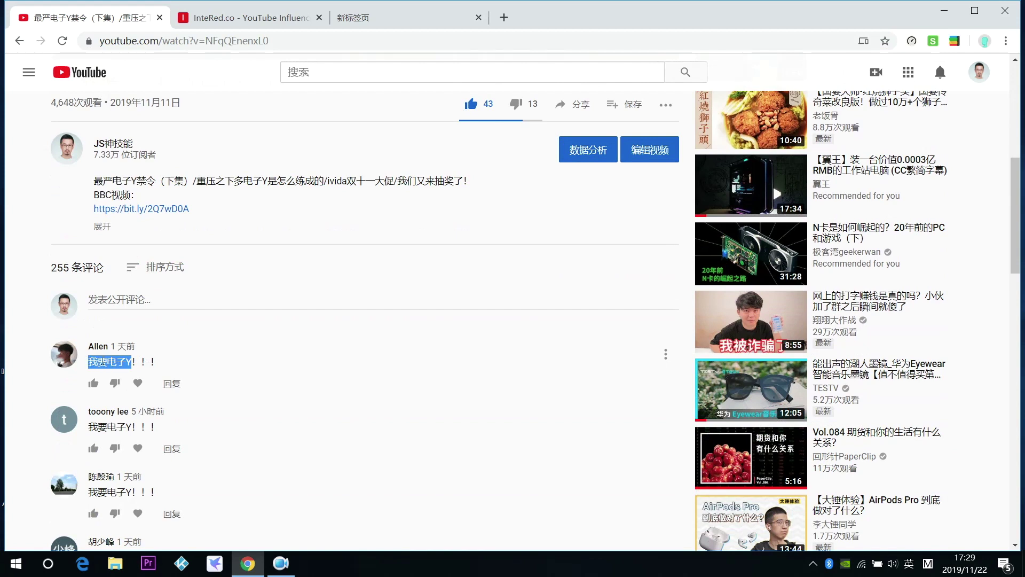
left_click(262, 20)
key("ctrl+v")
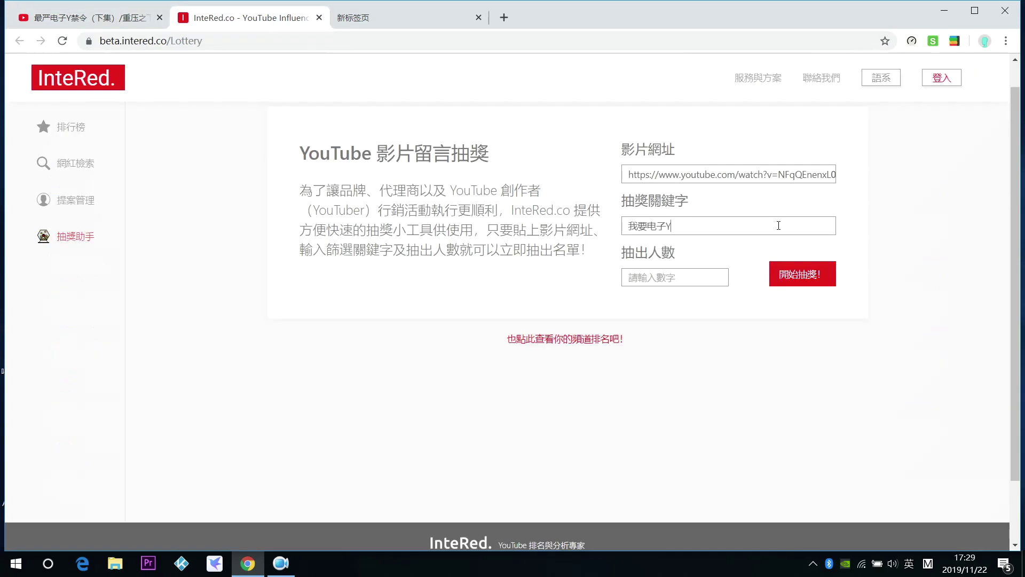
Set 抽出人數 to 1 and start the lottery draw.
left_click(705, 282)
type("1")
left_click(801, 278)
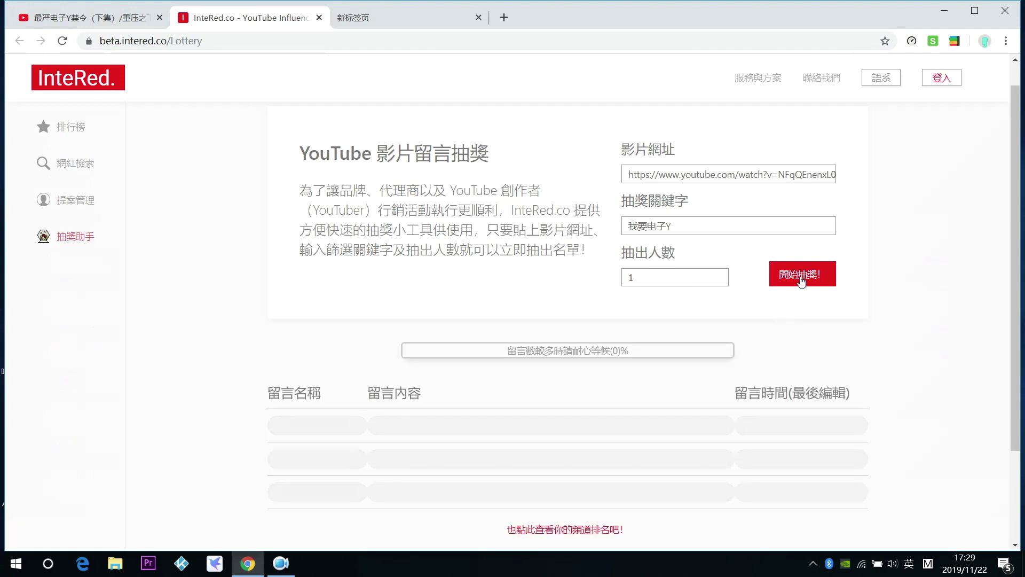